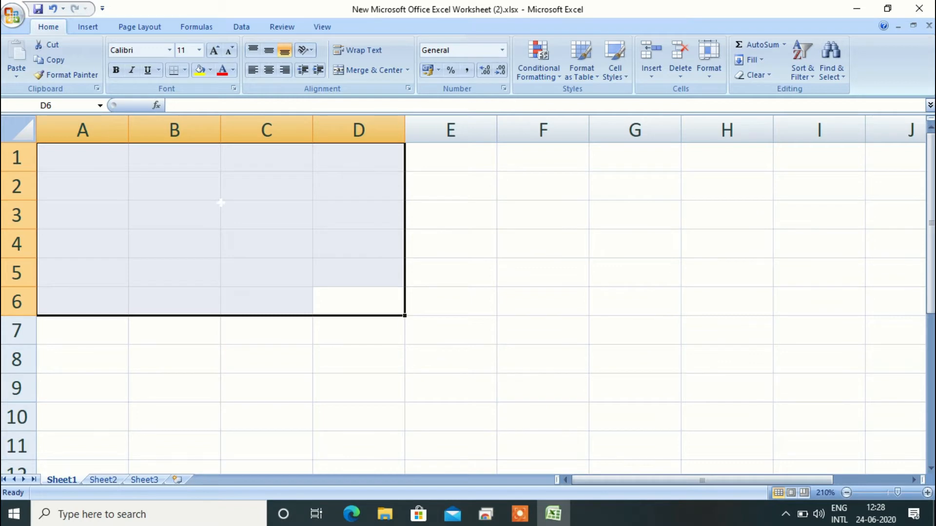
Enter the values 20, 30 and 50 in cells A1 to A3
{"action": "left_click", "coordinate": [102, 159]}
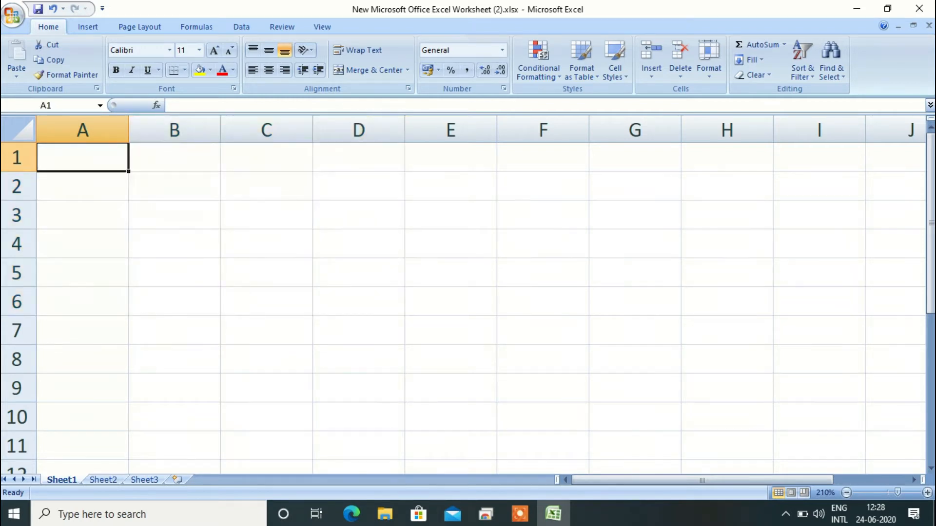
{"action": "type", "text": "20"}
{"action": "key", "text": "Return"}
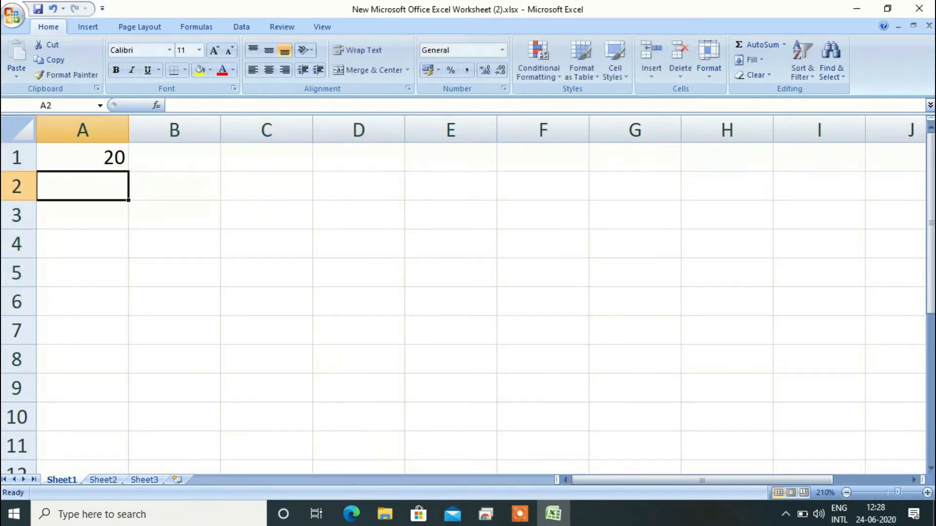
{"action": "type", "text": "30"}
{"action": "key", "text": "ctrl+Return"}
{"action": "key", "text": "Down"}
{"action": "type", "text": "50"}
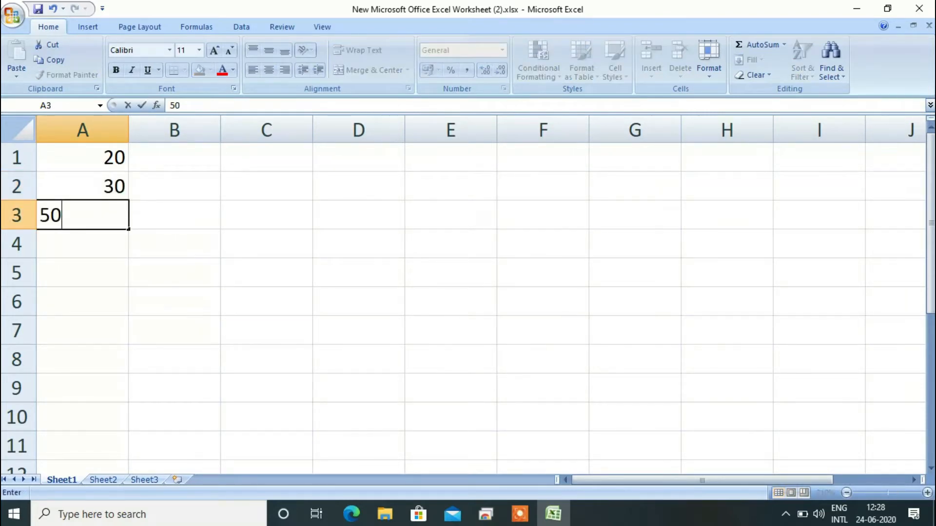
{"action": "key", "text": "Return"}
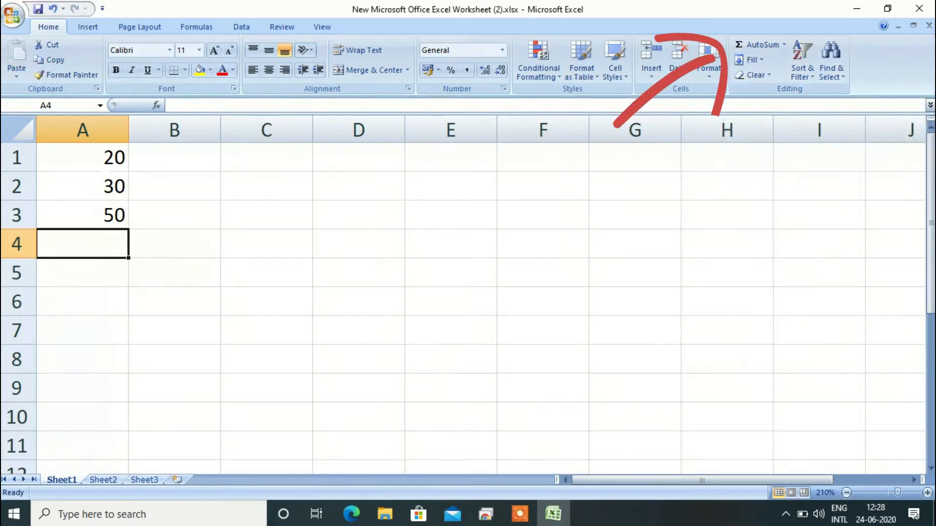
Total the values of A1 to A3 in cell A4 with AutoSum
{"action": "left_click_drag", "start_coordinate": [102, 158], "coordinate": [107, 244]}
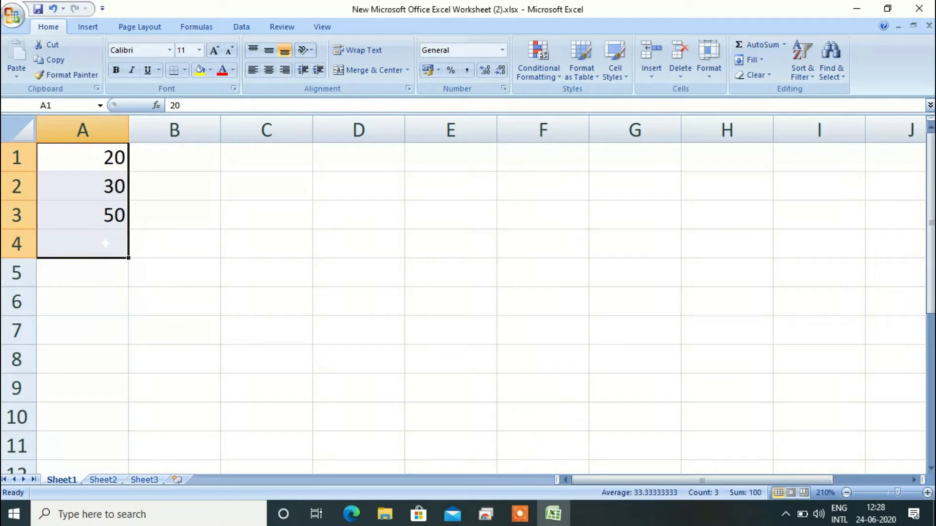
{"action": "left_click", "coordinate": [765, 45]}
{"action": "left_click", "coordinate": [122, 244]}
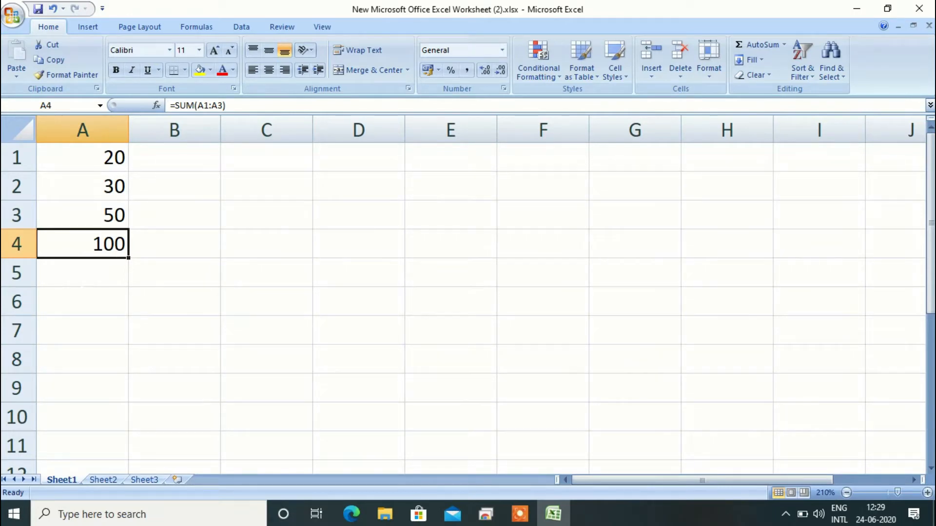
Label cell A5 "auto sum" and cell C5 "formula"
{"action": "left_click", "coordinate": [82, 286]}
{"action": "type", "text": "aut"}
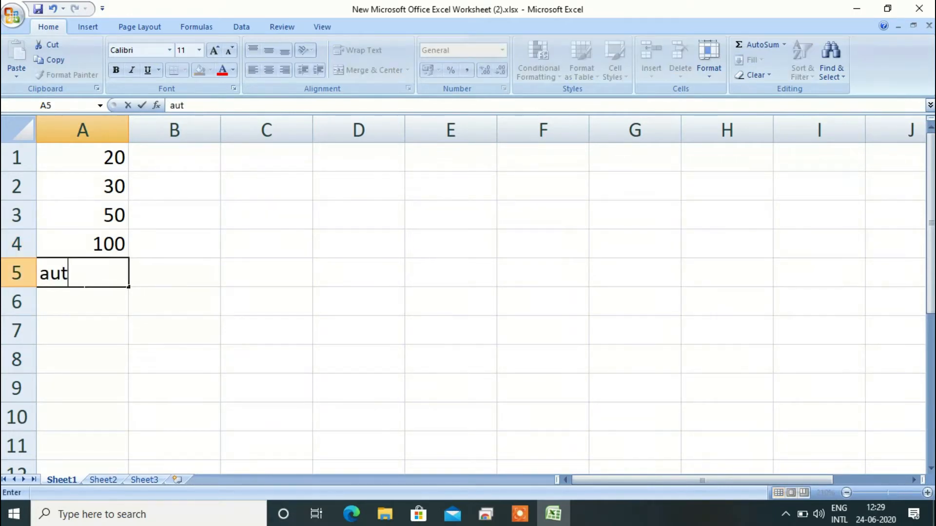
{"action": "key", "text": "BackSpace"}
{"action": "type", "text": "to sum"}
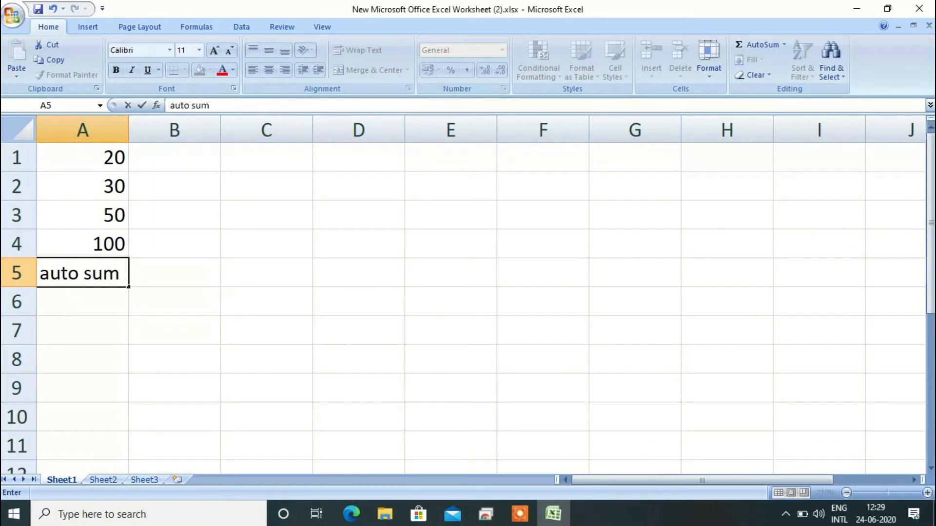
{"action": "left_click", "coordinate": [267, 273]}
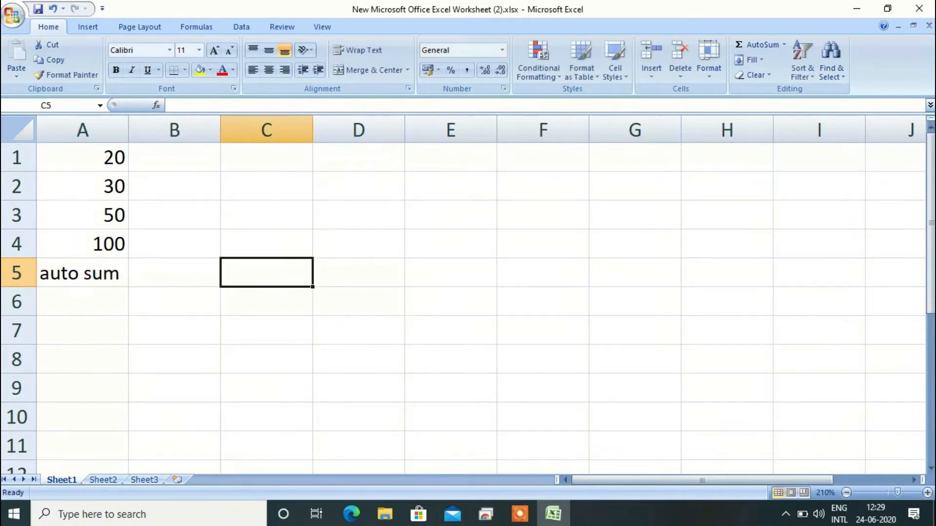
{"action": "type", "text": "form"}
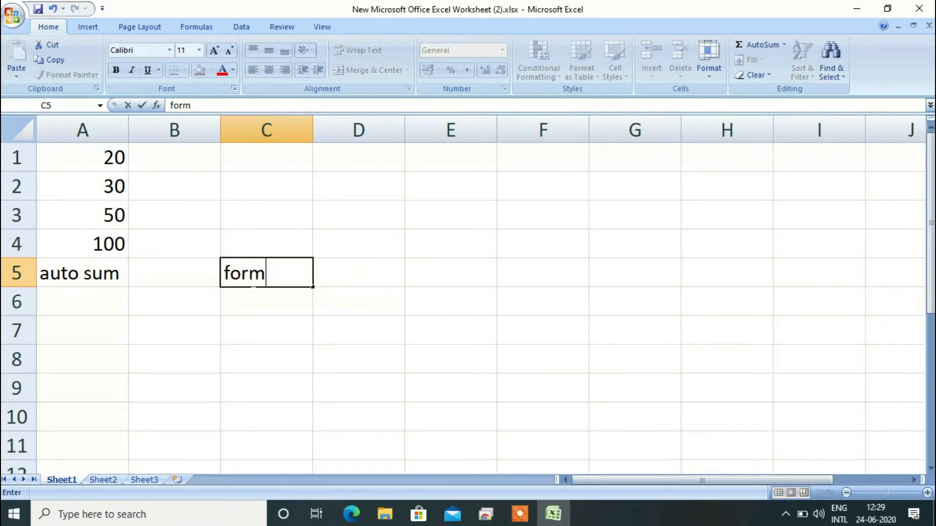
{"action": "type", "text": "ula"}
Enter the values 20, 30 and 50 in cells C1 to C3
{"action": "left_click", "coordinate": [261, 158]}
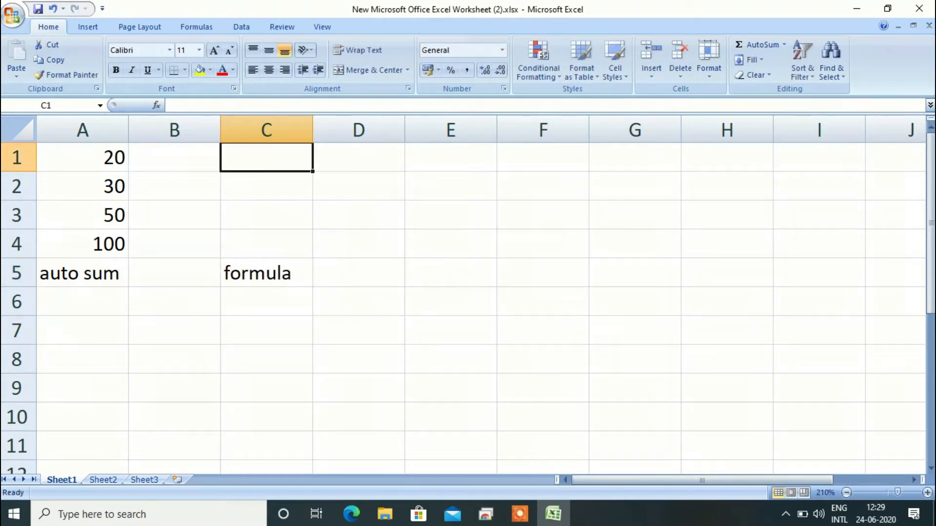
{"action": "type", "text": "20"}
{"action": "key", "text": "Return"}
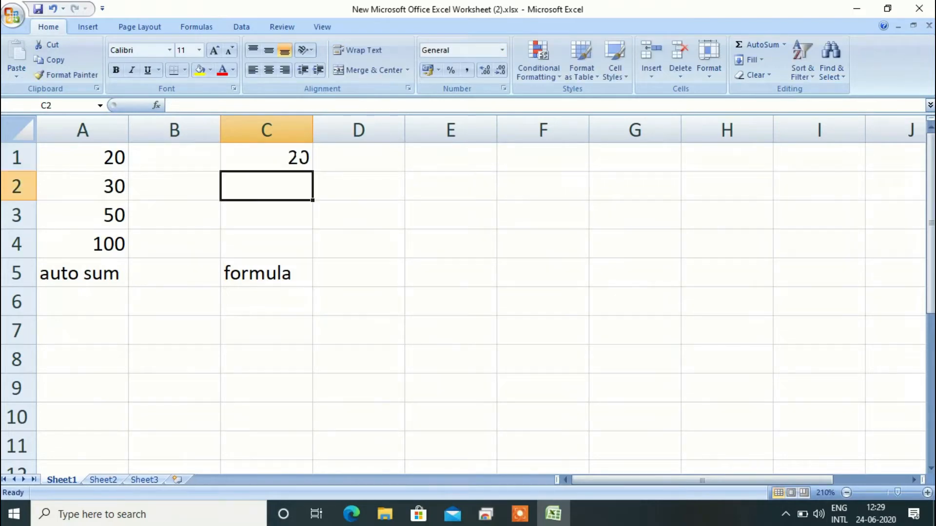
{"action": "type", "text": "30"}
{"action": "key", "text": "Return"}
{"action": "type", "text": "50"}
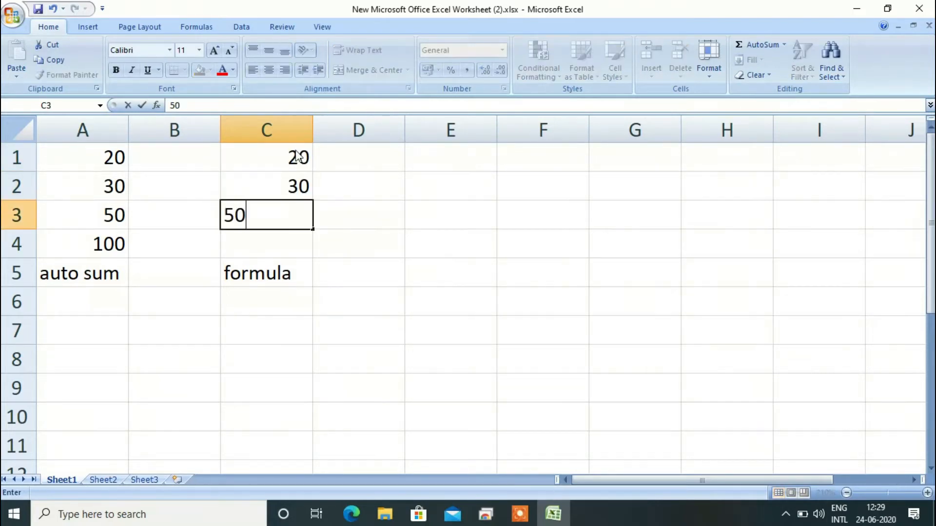
{"action": "key", "text": "Return"}
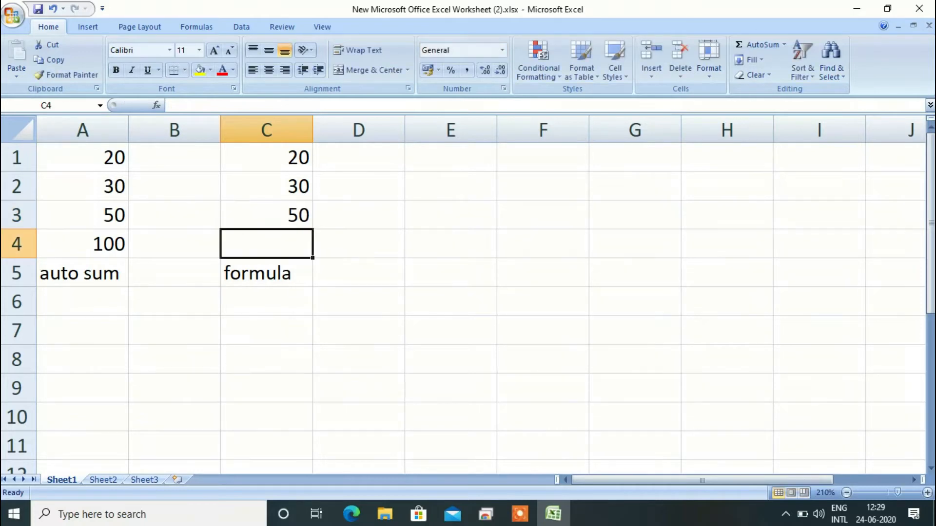
Enter the formula =SUM(C1:C3) in cell C4 to add up the three values above it
{"action": "type", "text": "="}
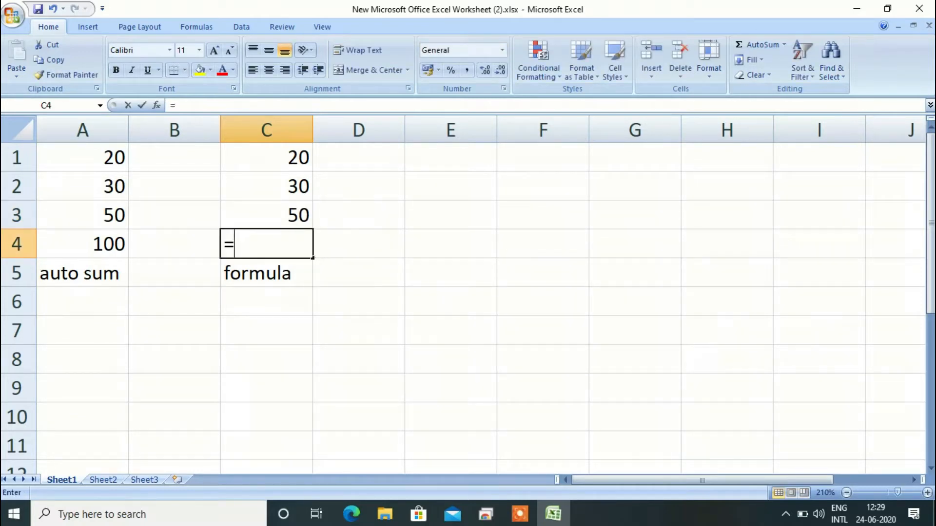
{"action": "type", "text": "sum"}
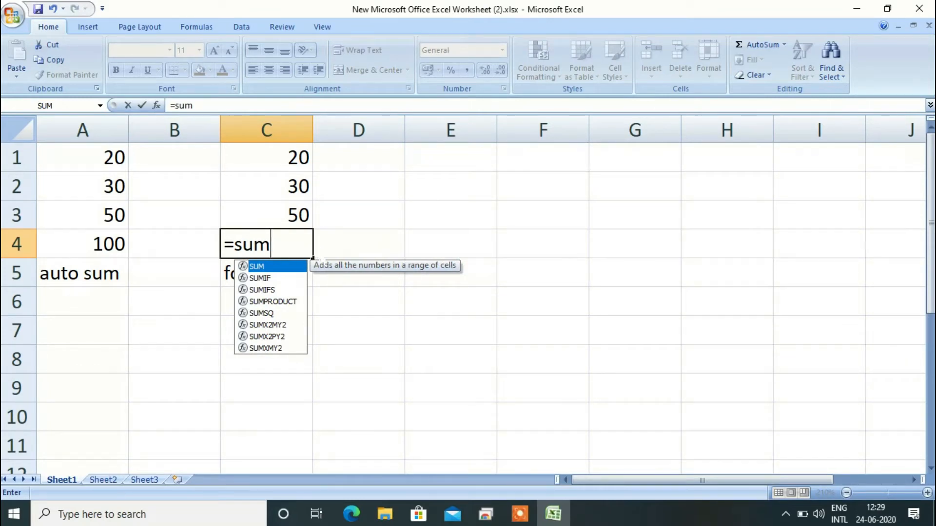
{"action": "double_click", "coordinate": [256, 267]}
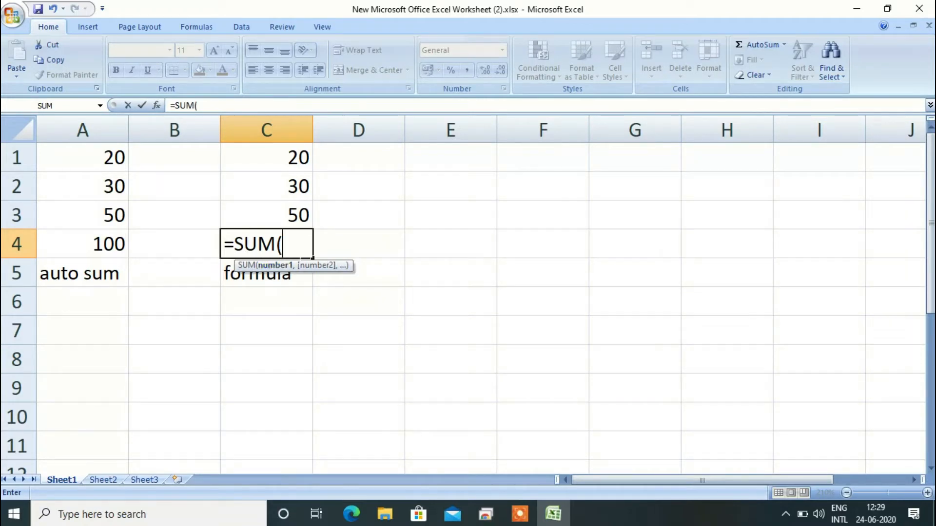
{"action": "left_click", "coordinate": [266, 157]}
{"action": "left_click_drag", "start_coordinate": [266, 157], "coordinate": [287, 213]}
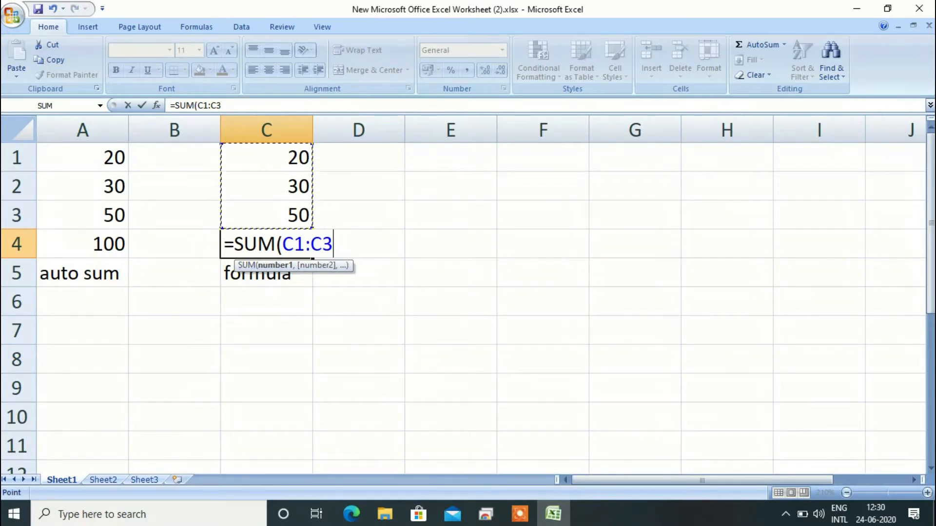
{"action": "type", "text": ")"}
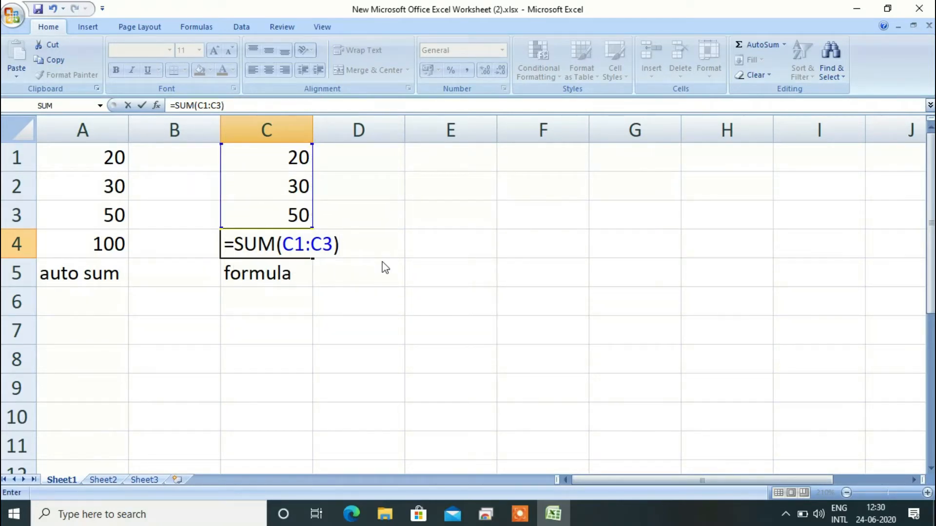
{"action": "key", "text": "Return"}
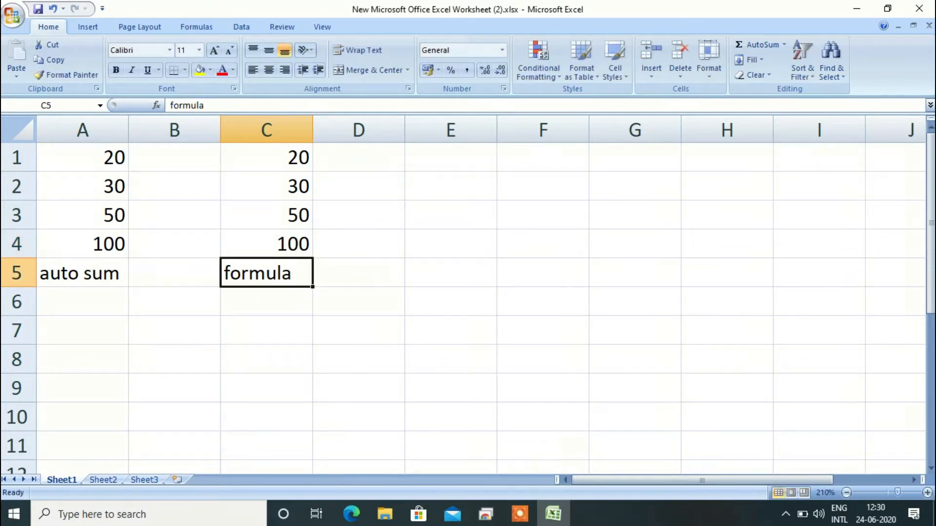
{"action": "left_click", "coordinate": [267, 244]}
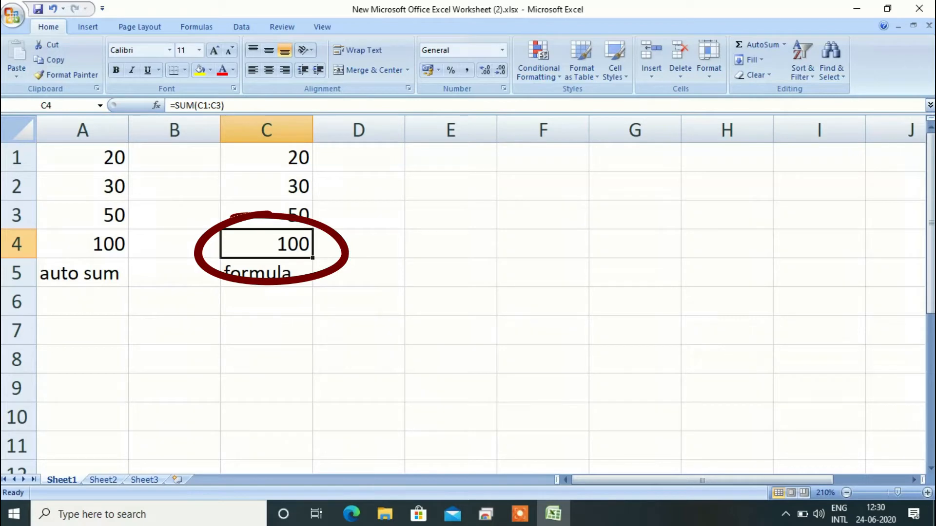
Fill the total in cell A4 with yellow and the total in cell C4 with standard green
{"action": "left_click", "coordinate": [106, 243]}
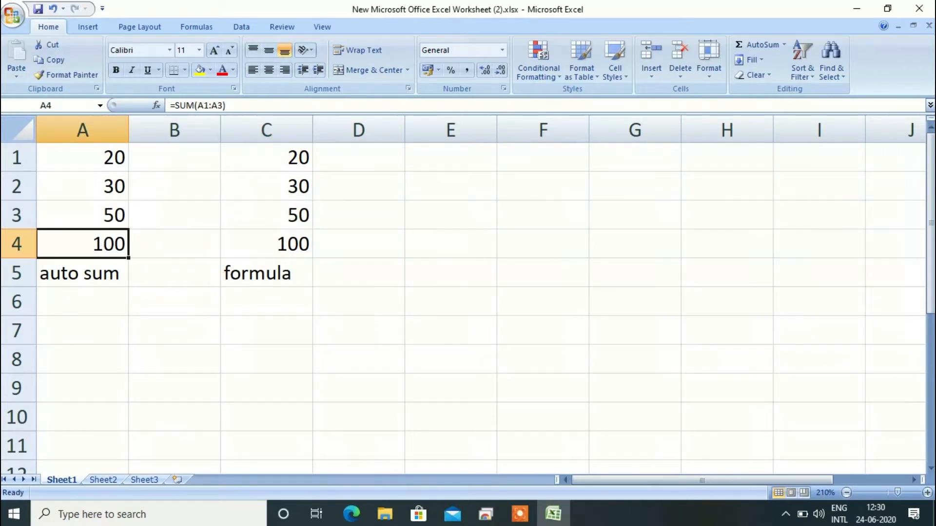
{"action": "left_click", "coordinate": [200, 70]}
{"action": "left_click", "coordinate": [273, 243]}
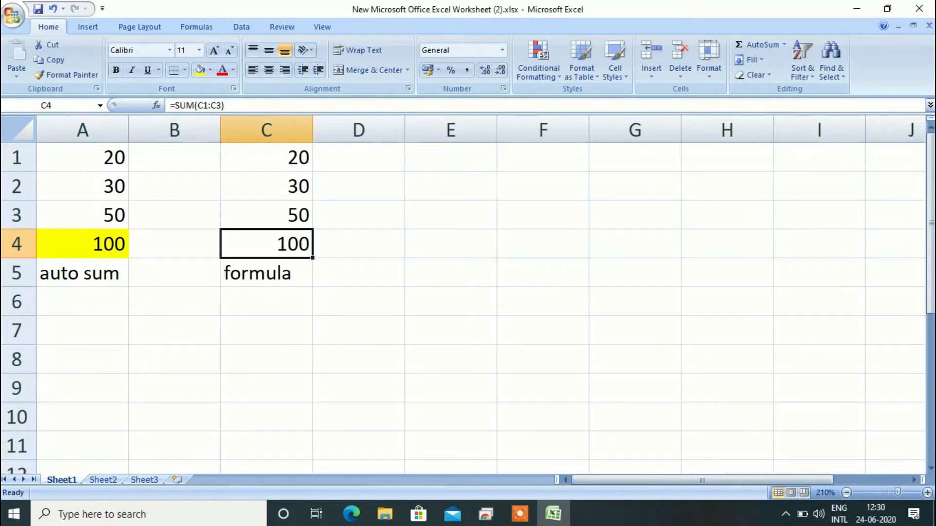
{"action": "left_click", "coordinate": [210, 69]}
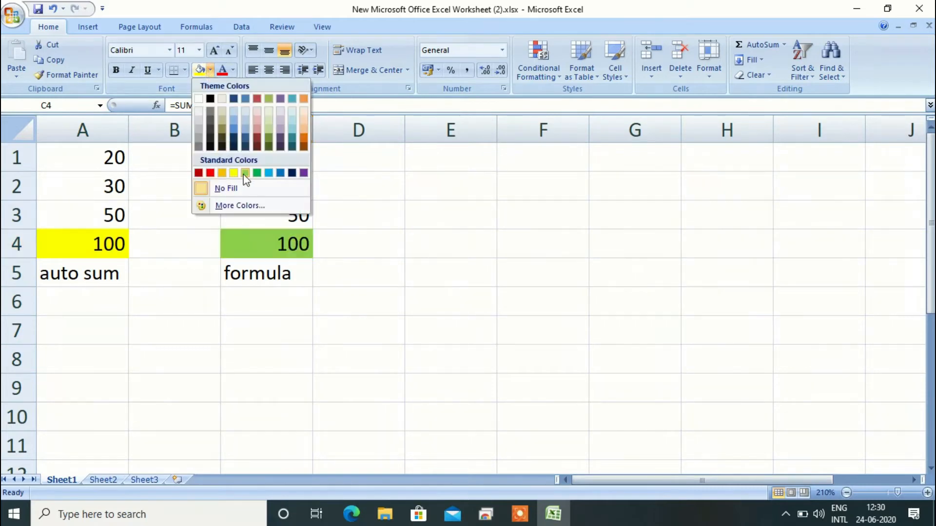
{"action": "left_click", "coordinate": [257, 174]}
{"action": "left_click", "coordinate": [75, 290]}
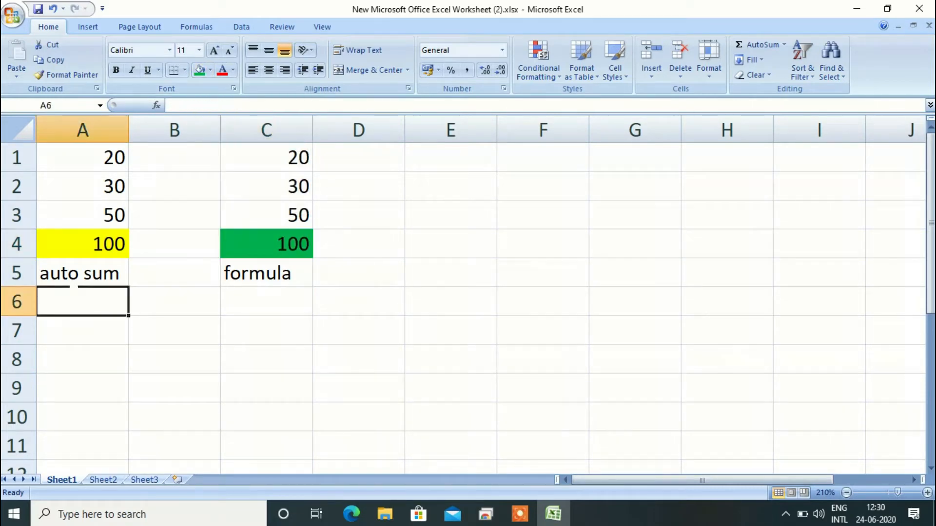
{"action": "left_click", "coordinate": [77, 284]}
{"action": "left_click", "coordinate": [274, 280]}
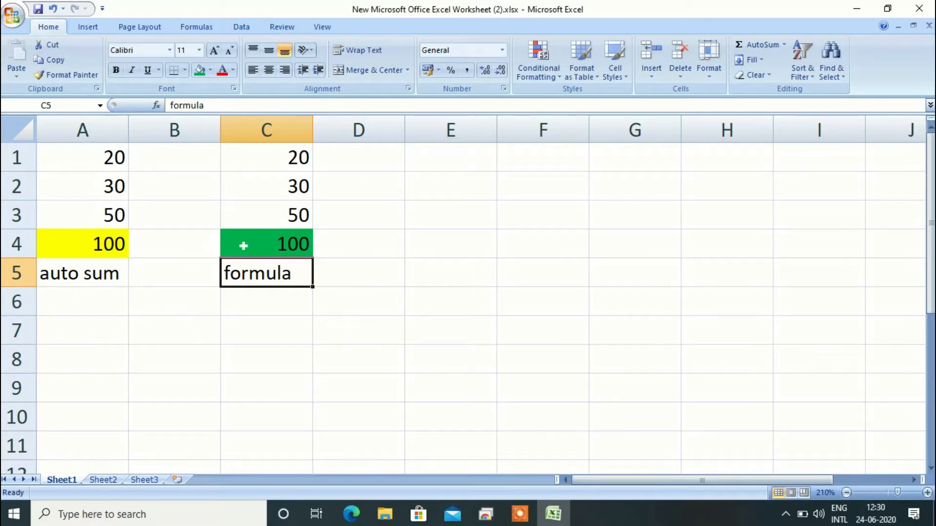
{"action": "right_click", "coordinate": [289, 247]}
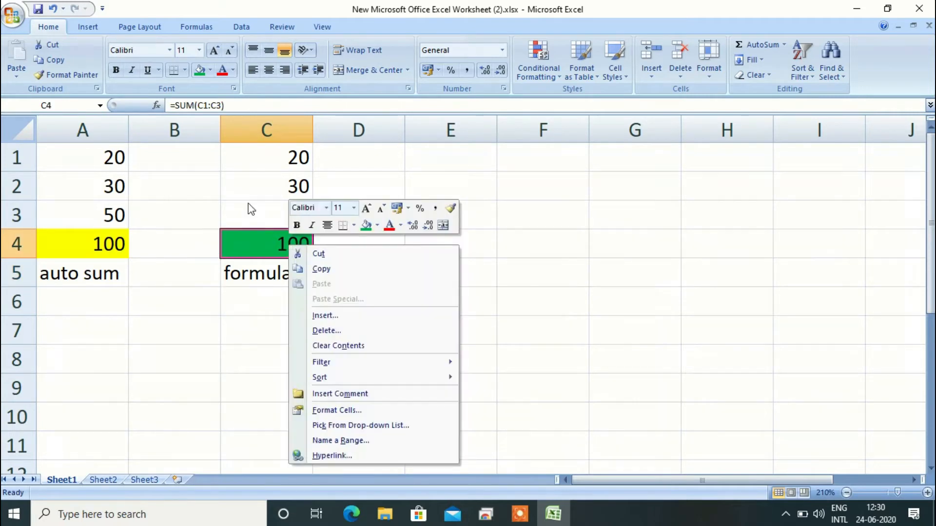
{"action": "left_click", "coordinate": [249, 107]}
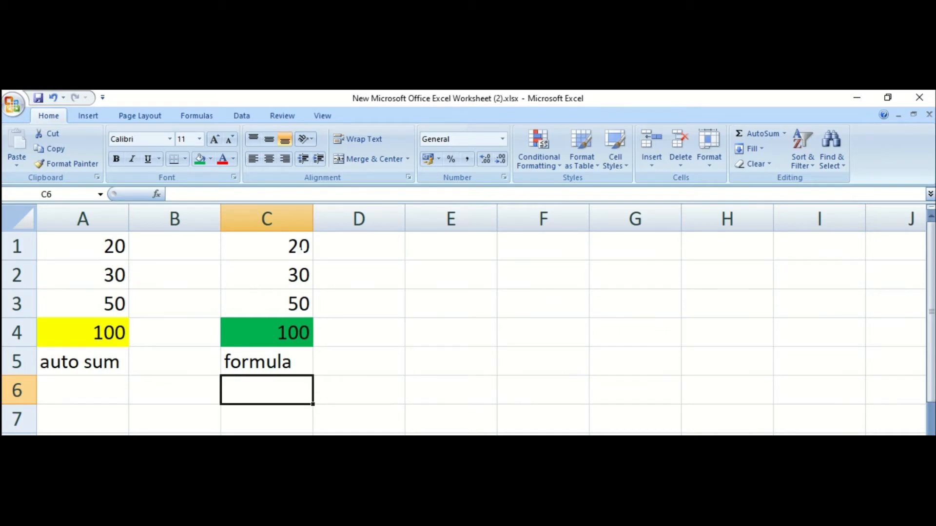
Enter the person's first name in cell D1, beside the first value of column C
{"action": "left_click", "coordinate": [302, 247]}
{"action": "left_click", "coordinate": [379, 258]}
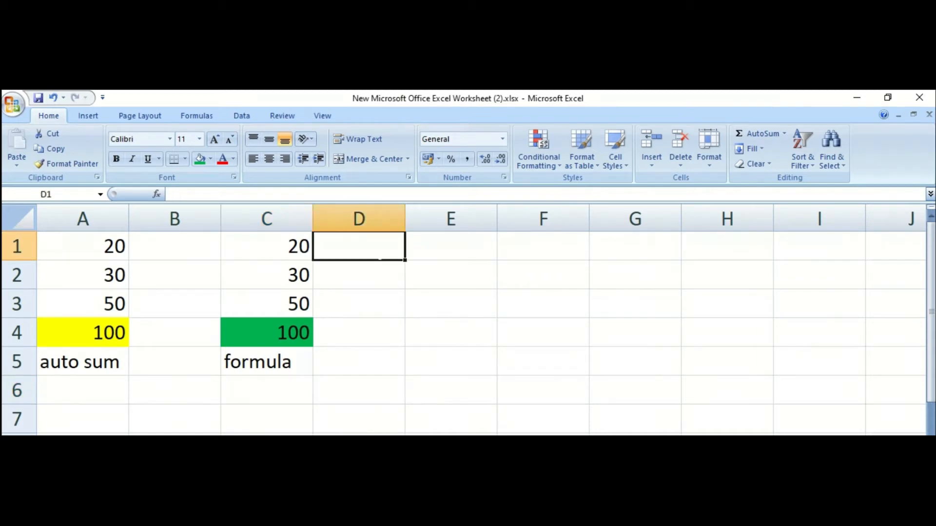
{"action": "type", "text": "raj"}
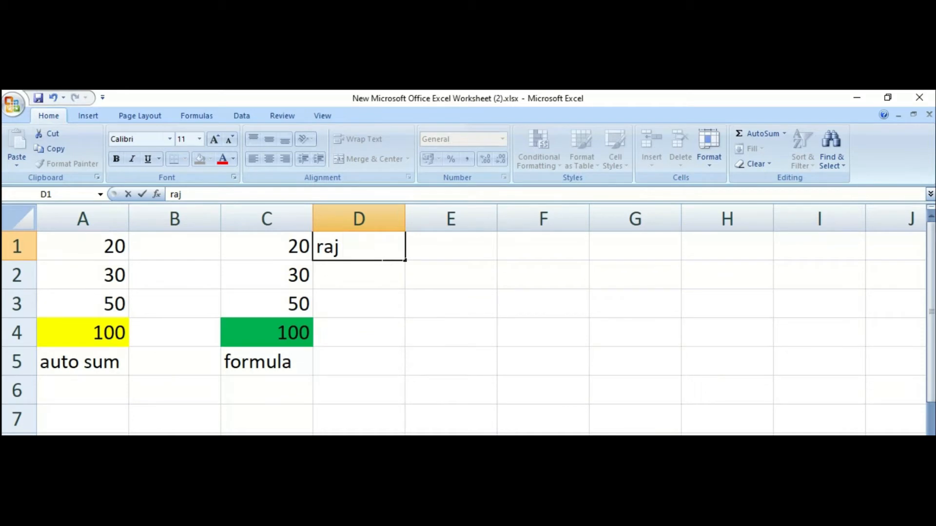
{"action": "key", "text": "Return"}
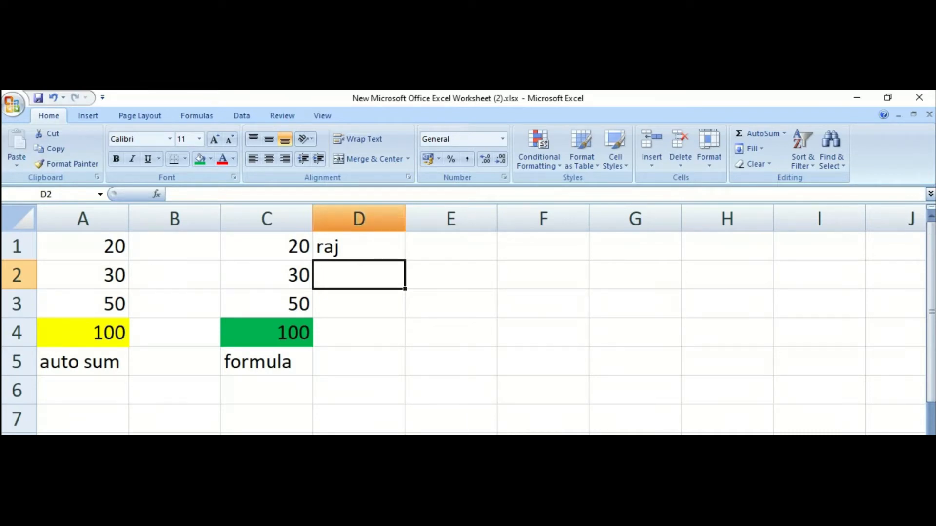
Change the font color of cells D1 and C1 to red
{"action": "left_click", "coordinate": [335, 247]}
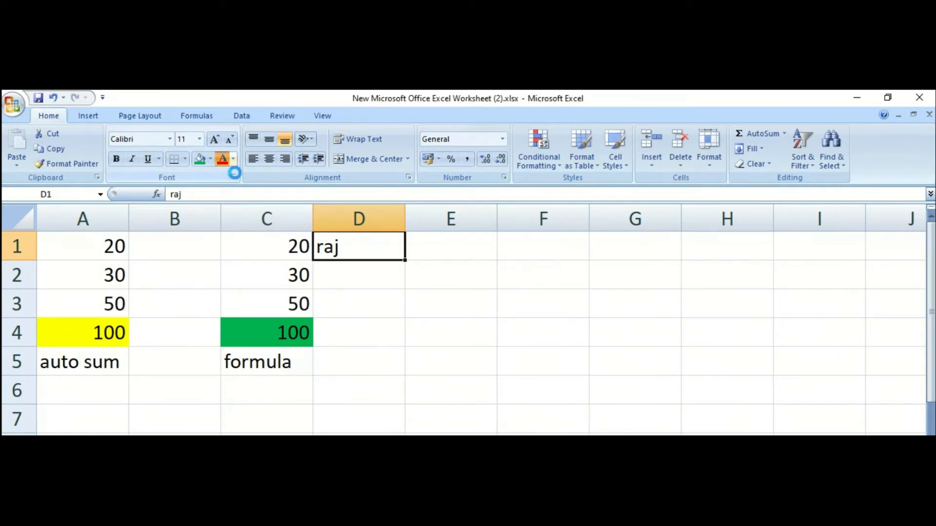
{"action": "left_click", "coordinate": [222, 159]}
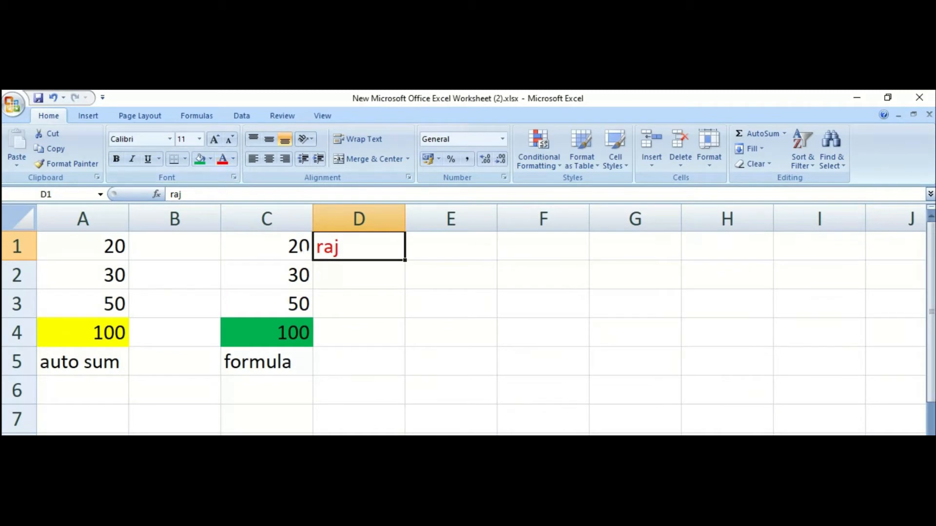
{"action": "left_click", "coordinate": [305, 248]}
{"action": "left_click", "coordinate": [228, 165]}
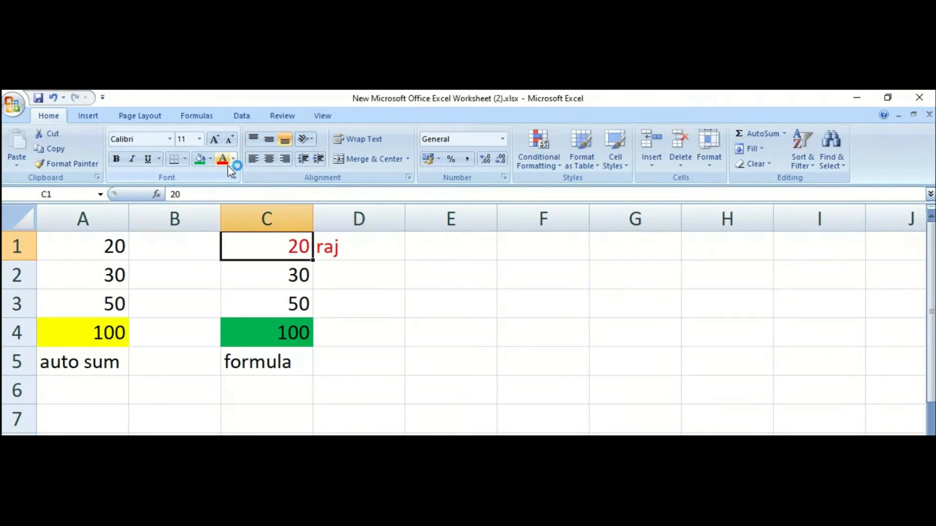
Change the font of cells C1 and D1 to Algerian
{"action": "left_click", "coordinate": [169, 140]}
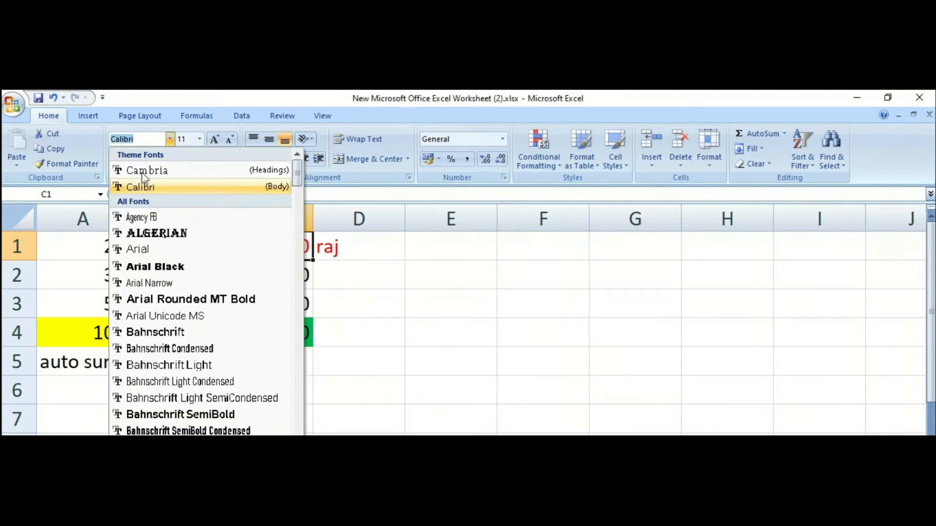
{"action": "left_click", "coordinate": [156, 234]}
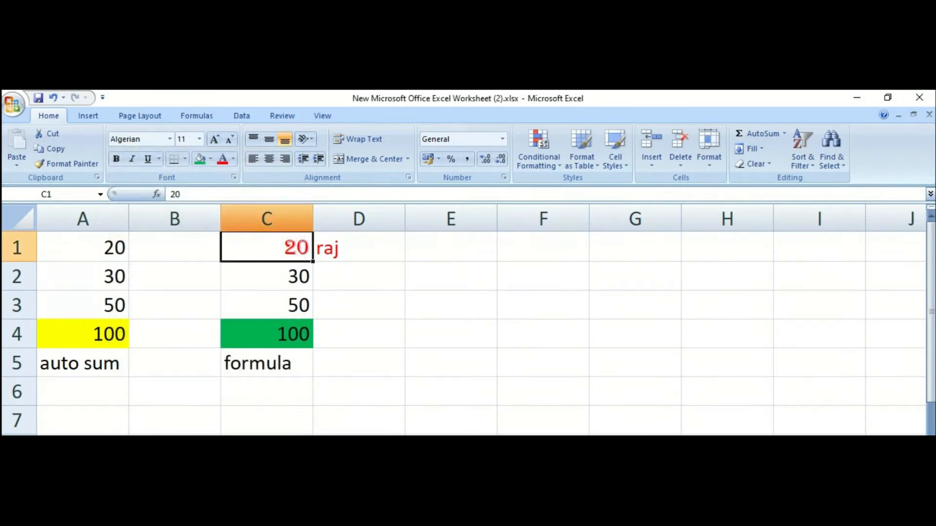
{"action": "left_click", "coordinate": [344, 258]}
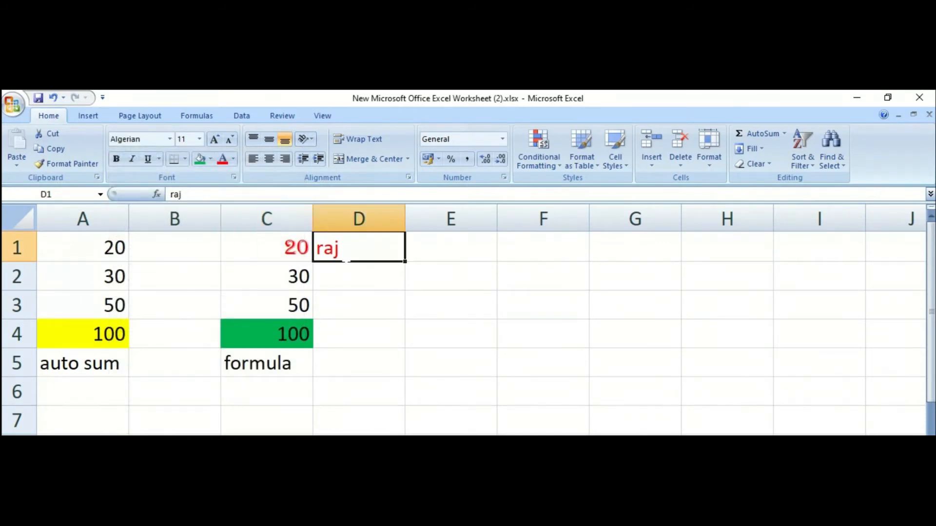
{"action": "left_click", "coordinate": [170, 140]}
{"action": "left_click", "coordinate": [164, 234]}
Apply All Borders to the cells C1:D1
{"action": "left_click_drag", "start_coordinate": [273, 247], "coordinate": [358, 247]}
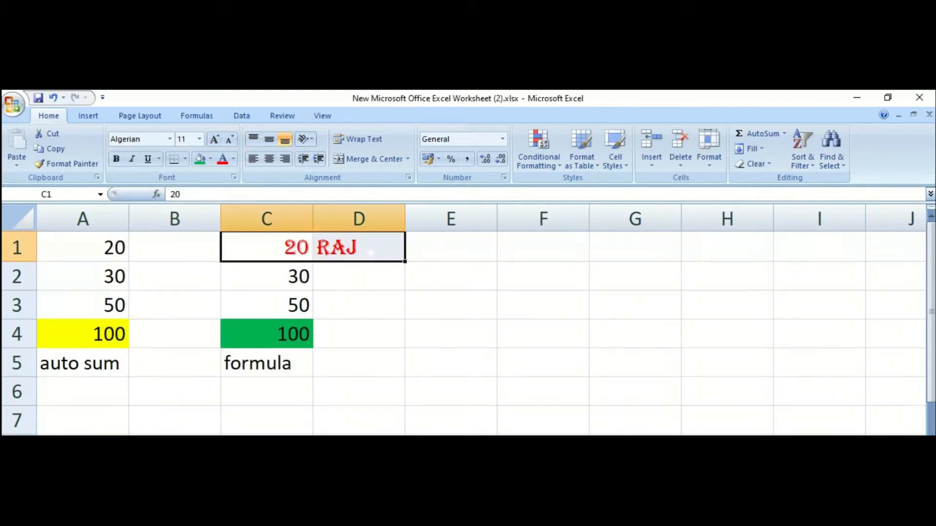
{"action": "left_click", "coordinate": [185, 158]}
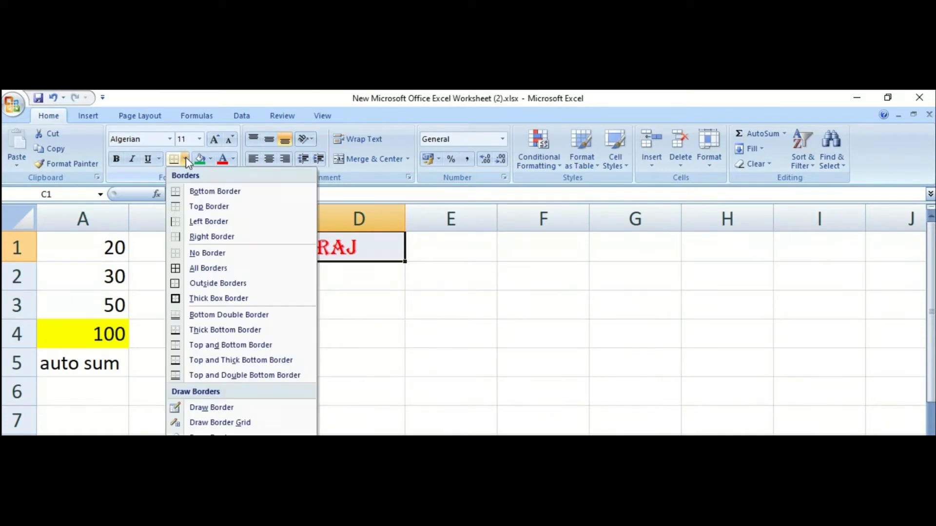
{"action": "left_click", "coordinate": [190, 271]}
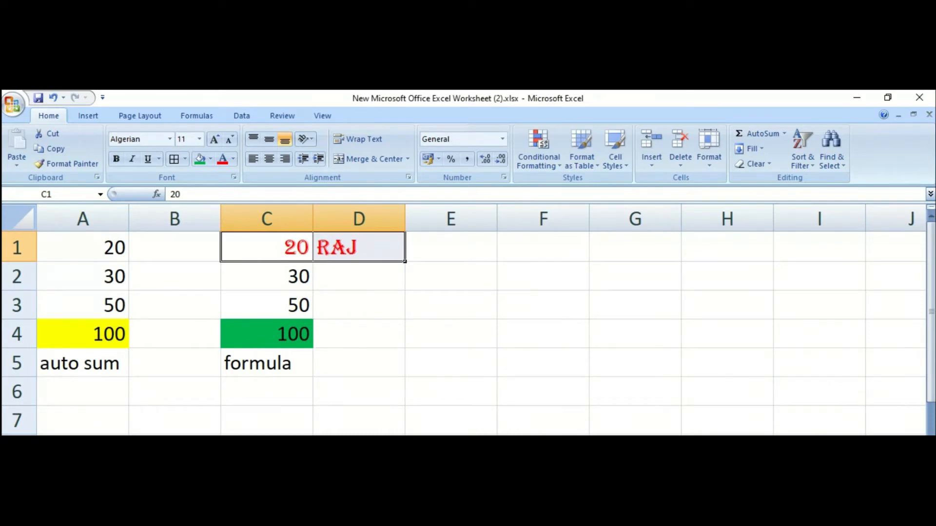
{"action": "left_click", "coordinate": [459, 290]}
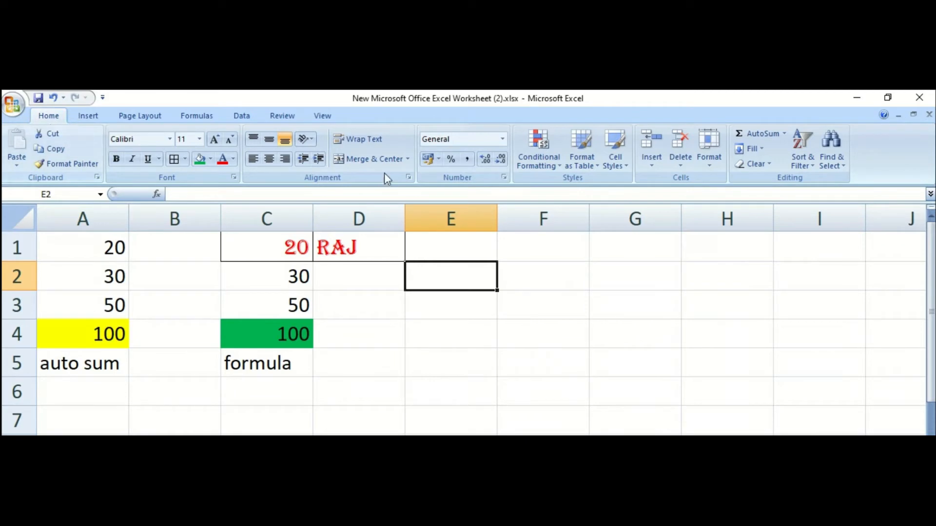
{"action": "left_click", "coordinate": [542, 170]}
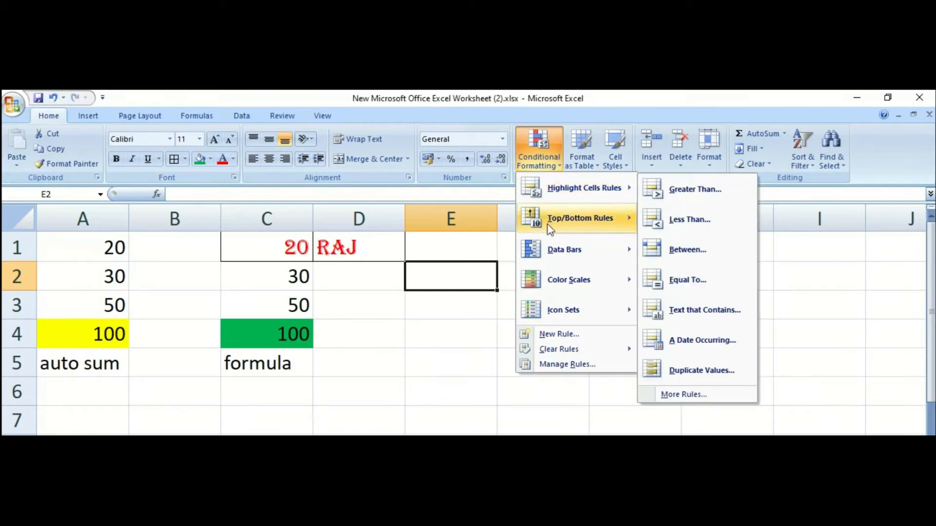
{"action": "mouse_move", "coordinate": [549, 317]}
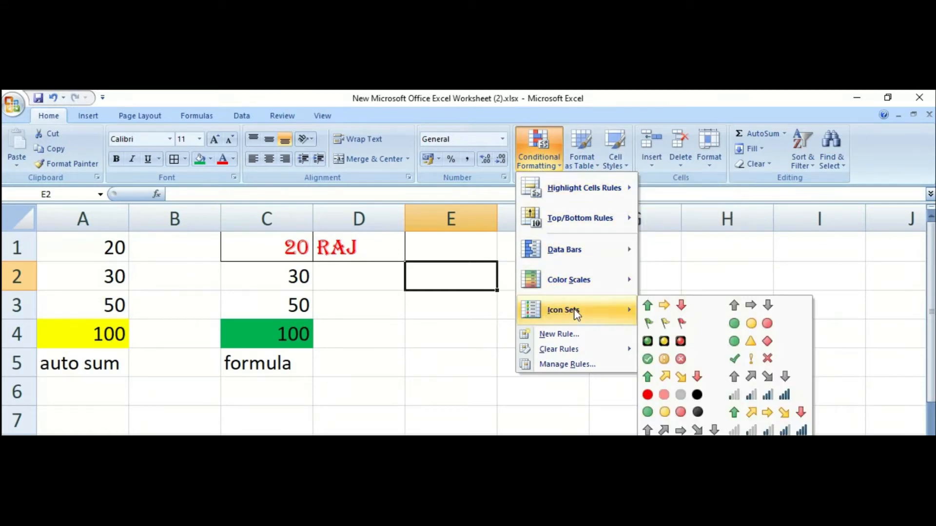
{"action": "mouse_move", "coordinate": [563, 276]}
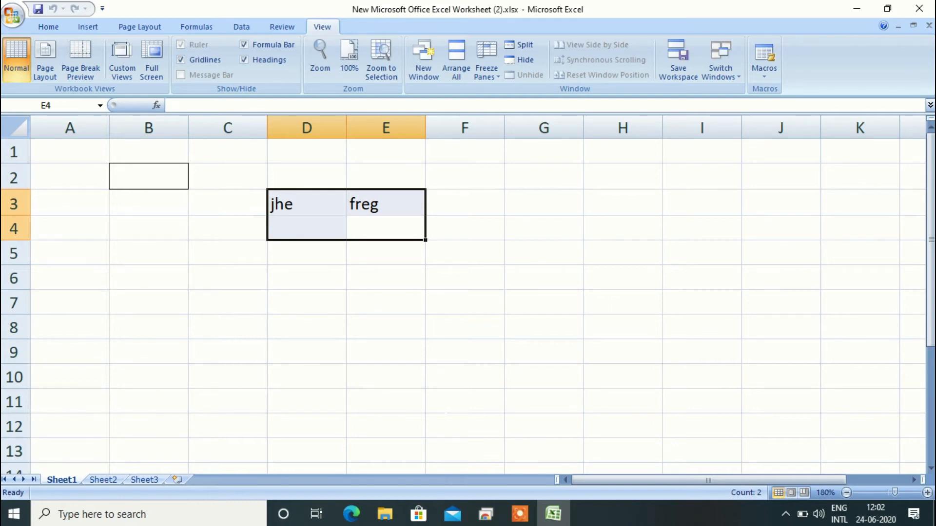
Hide the workbook window and unhide New Microsoft Office Excel Worksheet (2).xlsx again
{"action": "left_click_drag", "start_coordinate": [82, 154], "coordinate": [820, 437]}
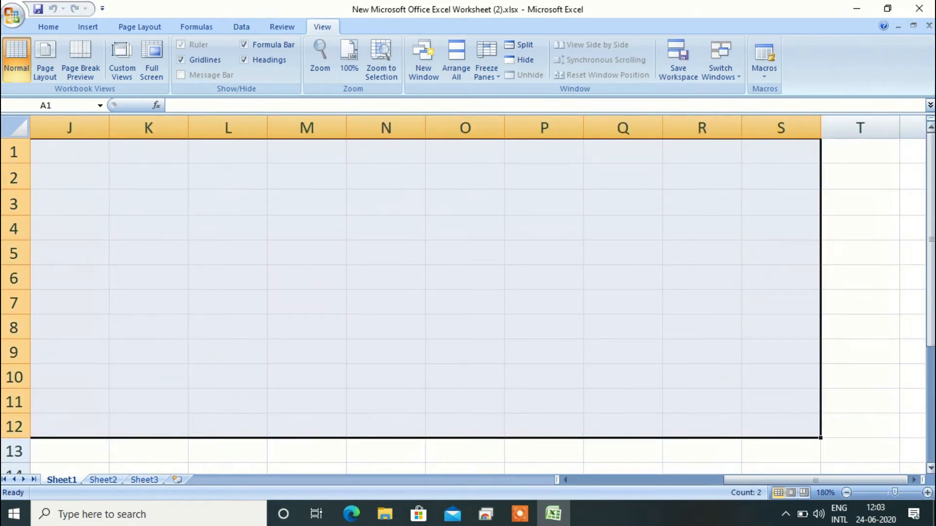
{"action": "left_click", "coordinate": [735, 481]}
{"action": "left_click_drag", "start_coordinate": [735, 481], "coordinate": [545, 498]}
{"action": "left_click_drag", "start_coordinate": [68, 151], "coordinate": [536, 297]}
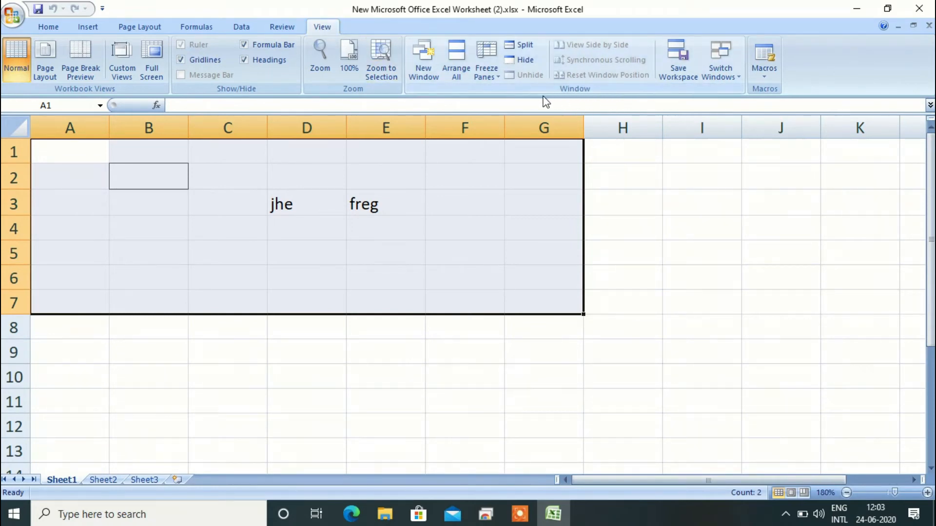
{"action": "left_click", "coordinate": [527, 63]}
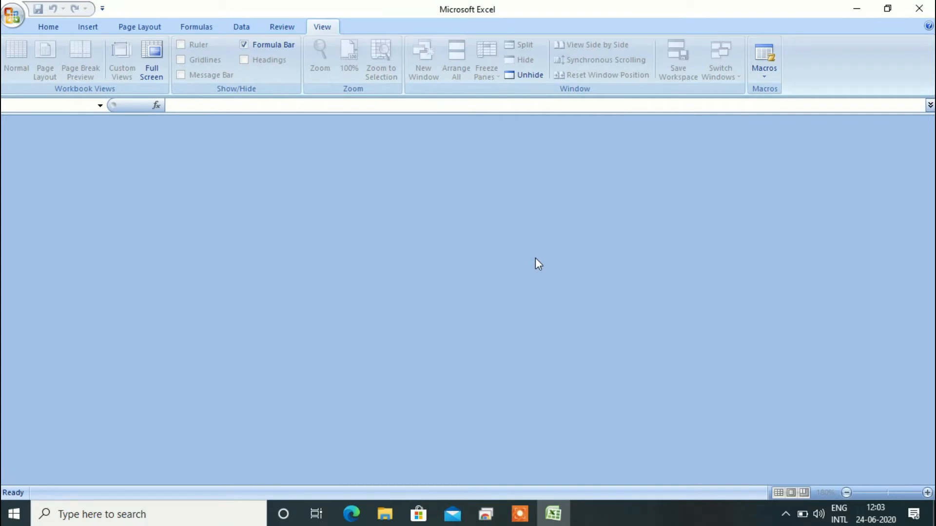
{"action": "left_click", "coordinate": [530, 75]}
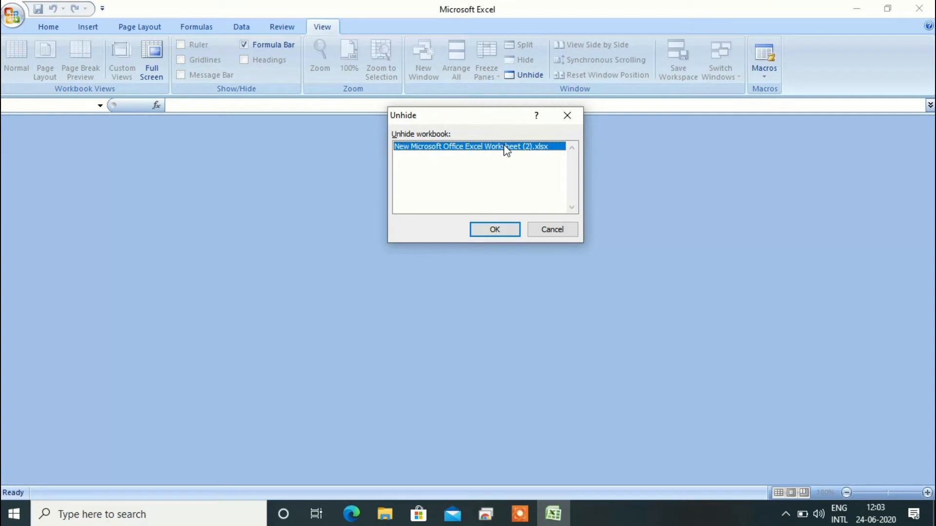
{"action": "left_click", "coordinate": [497, 234]}
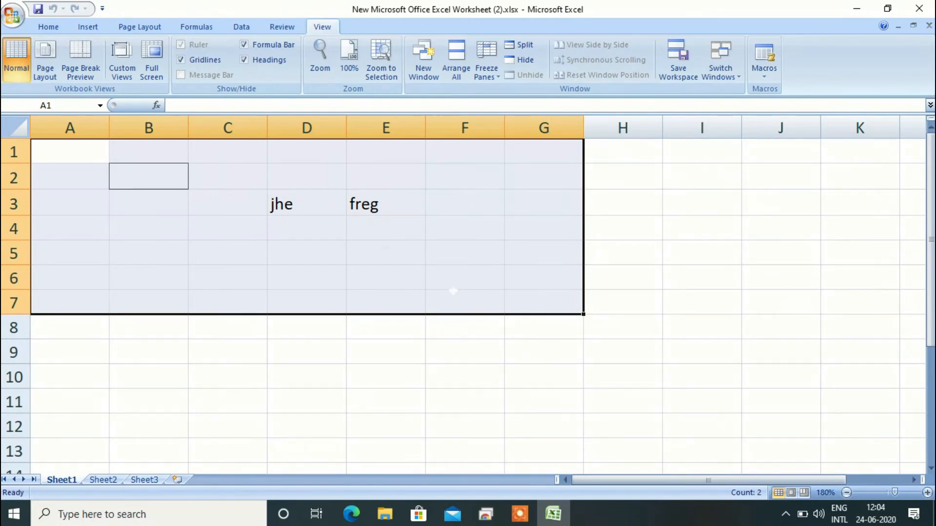
Clear the contents of cells A2:E4 on Sheet1
{"action": "left_click_drag", "start_coordinate": [405, 231], "coordinate": [91, 171]}
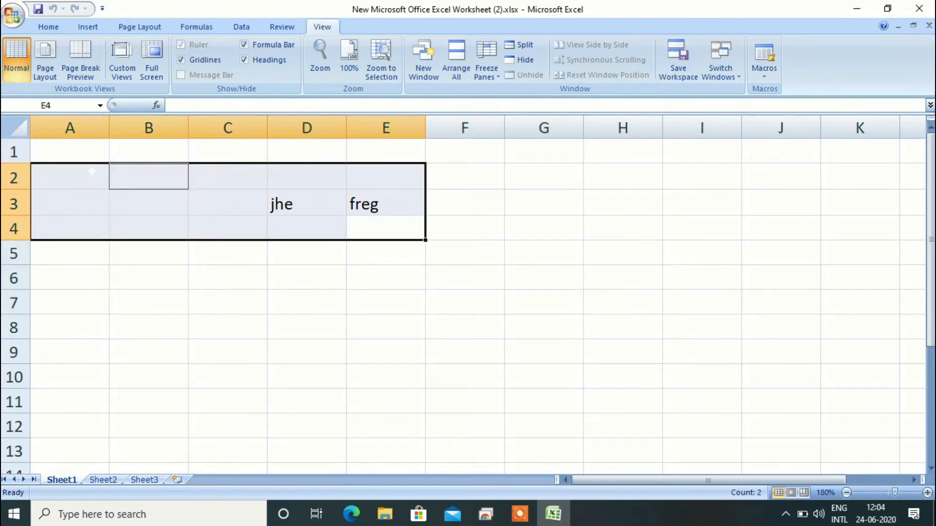
{"action": "key", "text": "Delete"}
Enter the column headers "sno" in cell A1 and "name" in cell B1
{"action": "left_click", "coordinate": [82, 161]}
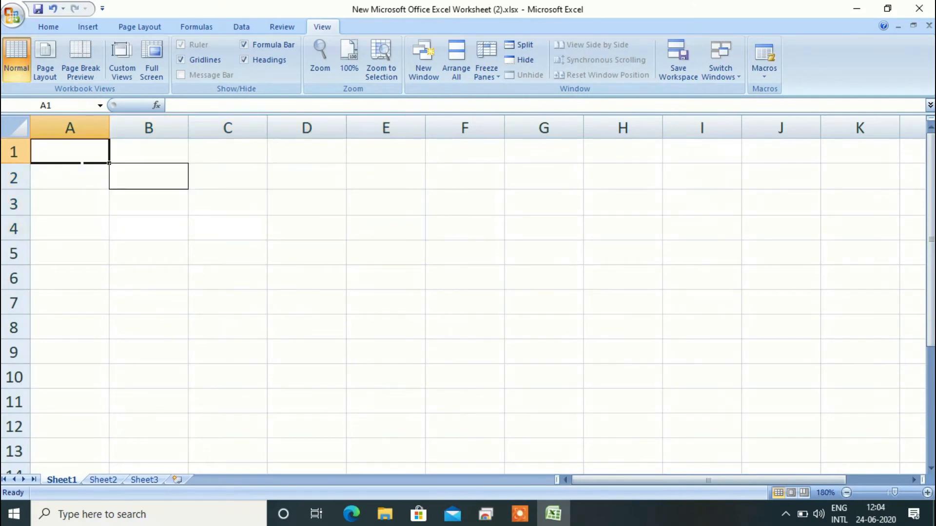
{"action": "type", "text": "sno"}
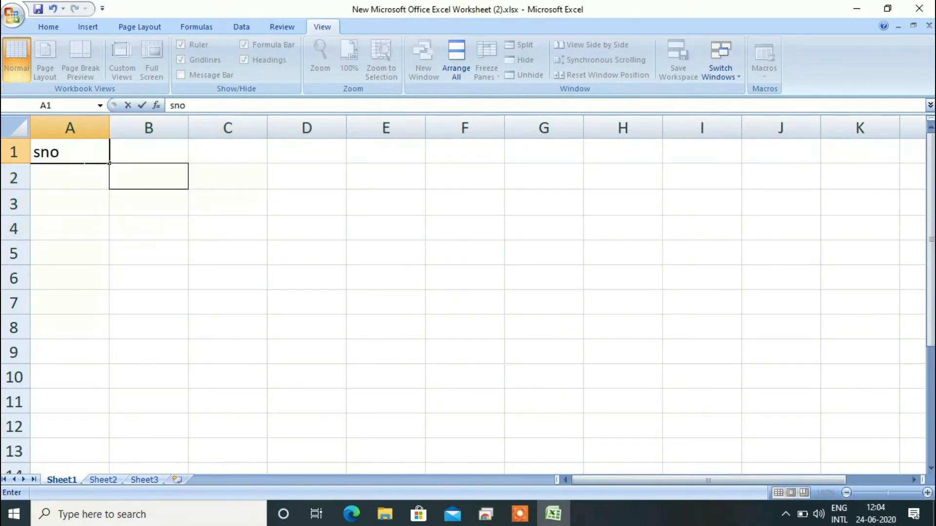
{"action": "key", "text": "Tab"}
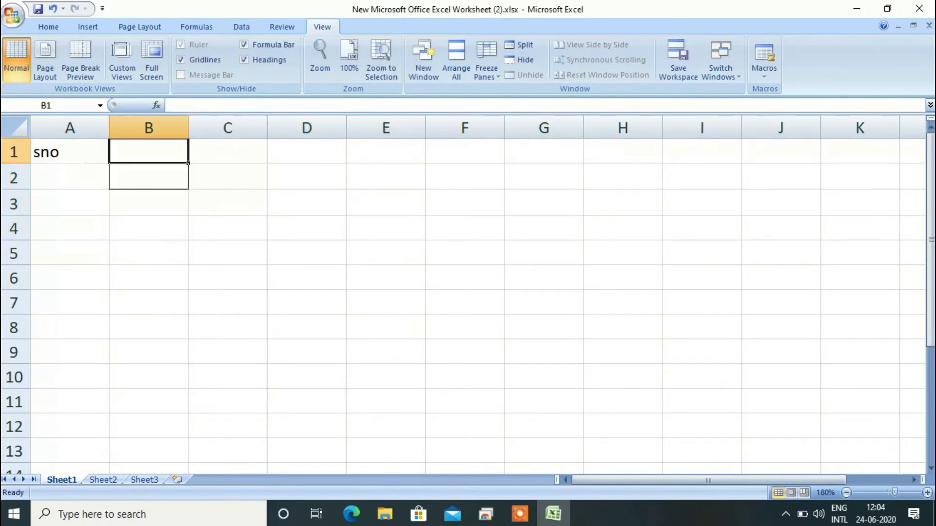
{"action": "type", "text": "name"}
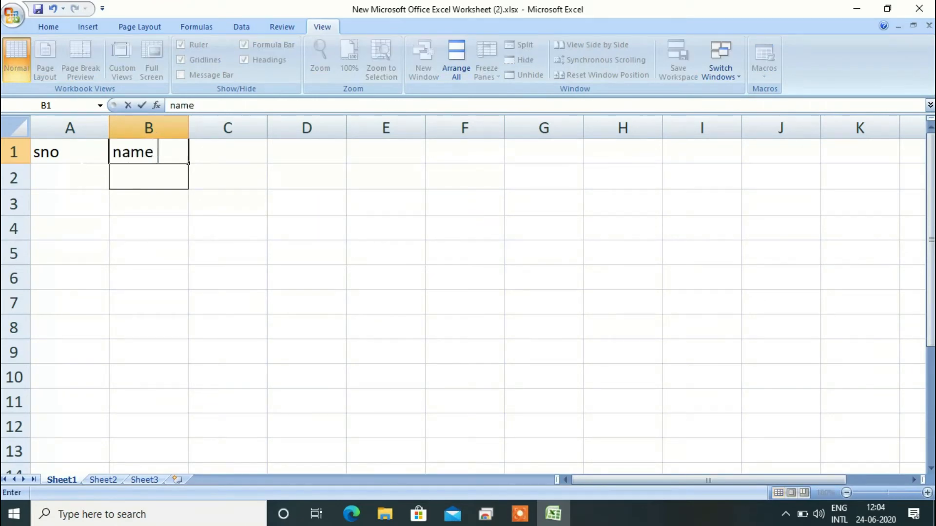
{"action": "key", "text": "Tab"}
Enter the column header "father's name" in cell C1
{"action": "type", "text": "fath"}
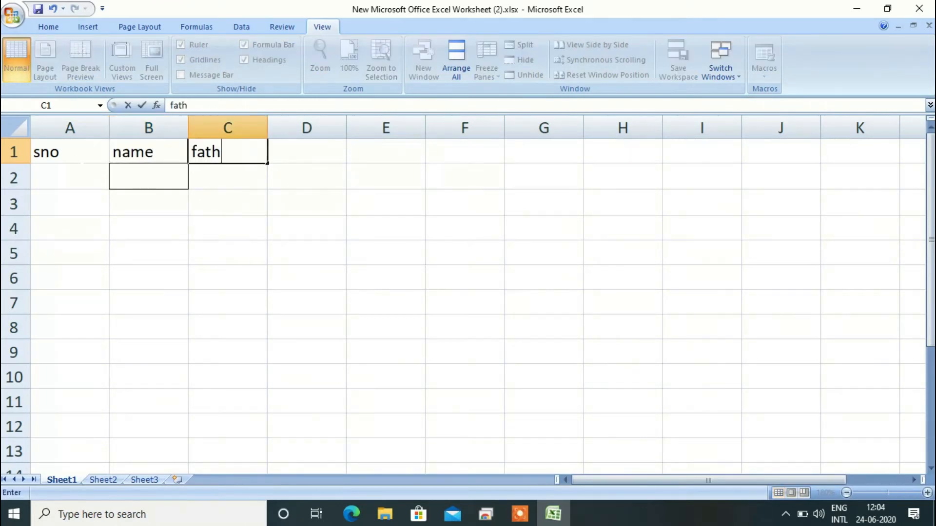
{"action": "type", "text": "ersnam"}
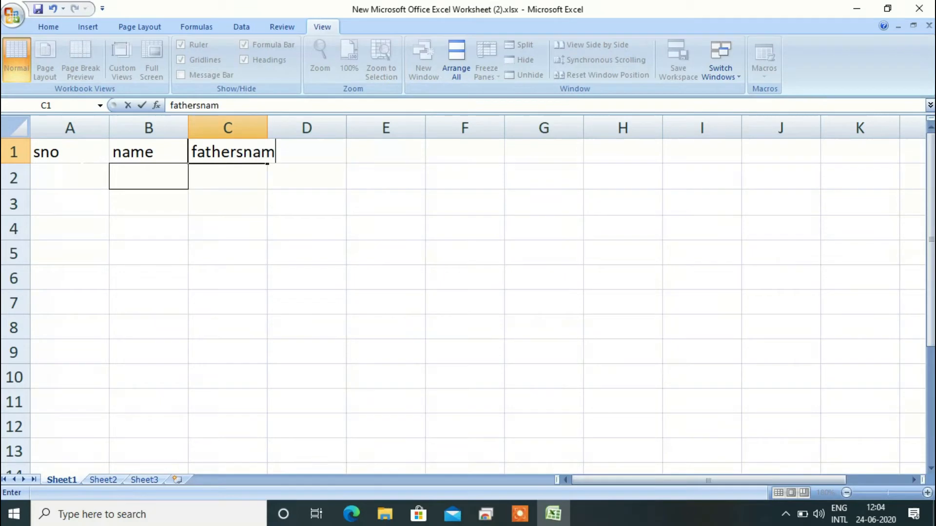
{"action": "key", "text": "BackSpace"}
{"action": "key", "text": "BackSpace"}
{"action": "key", "text": "BackSpace"}
{"action": "key", "text": "BackSpace"}
{"action": "type", "text": "'s name"}
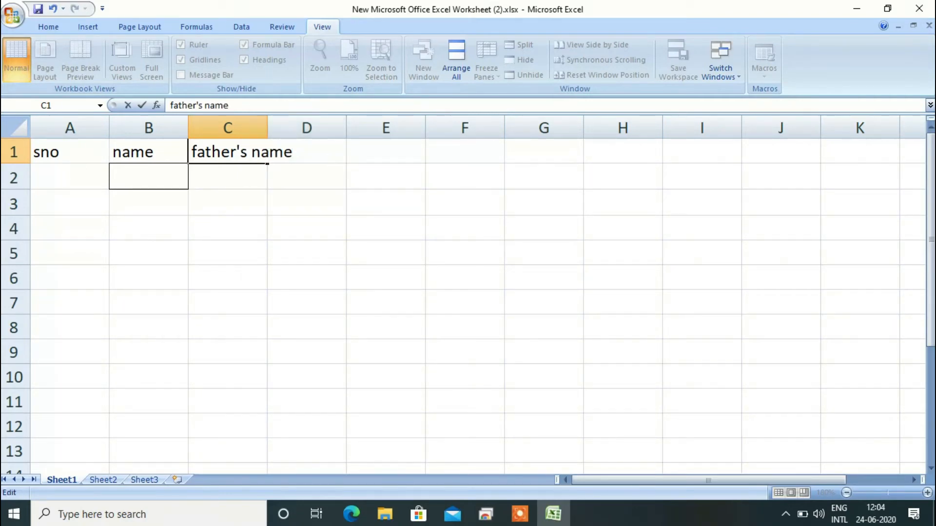
{"action": "left_click", "coordinate": [385, 152]}
Enter the column header "mother's name" in cell D1
{"action": "left_click", "coordinate": [343, 158]}
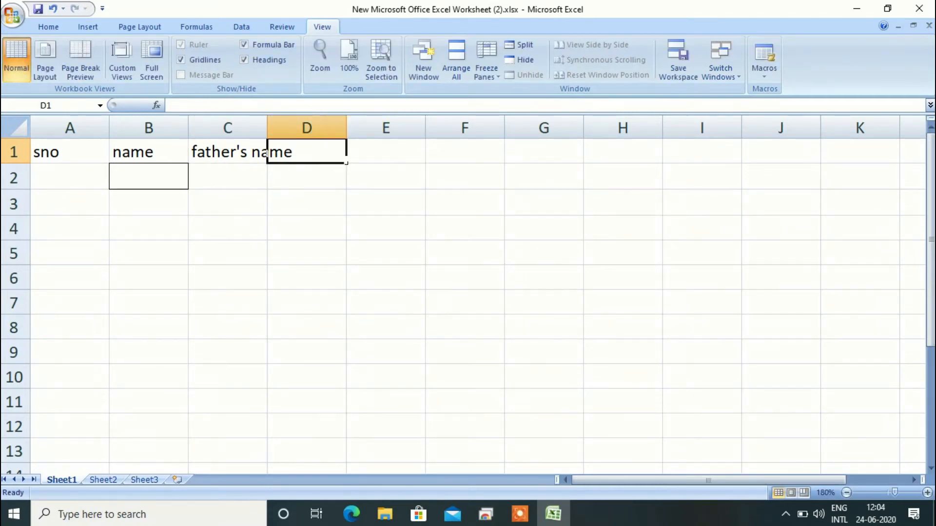
{"action": "type", "text": "mother"}
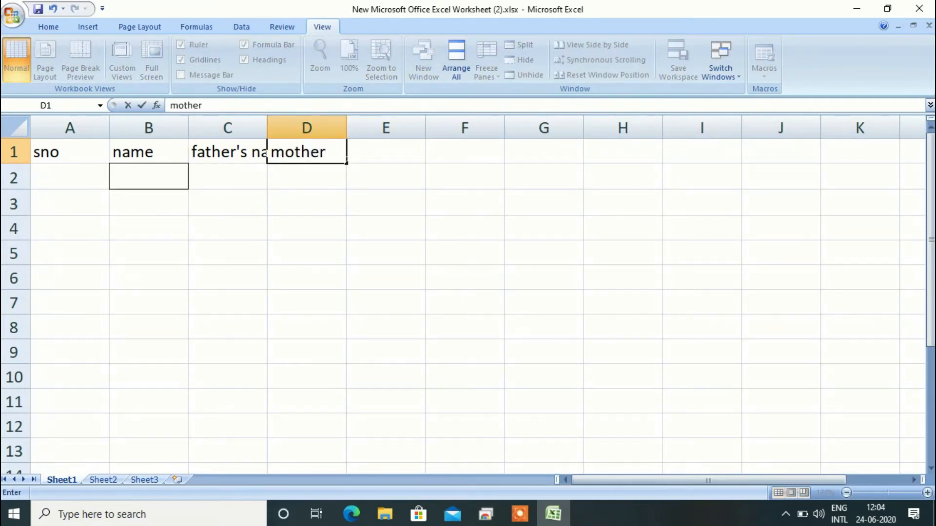
{"action": "type", "text": "'s name"}
{"action": "key", "text": "Return"}
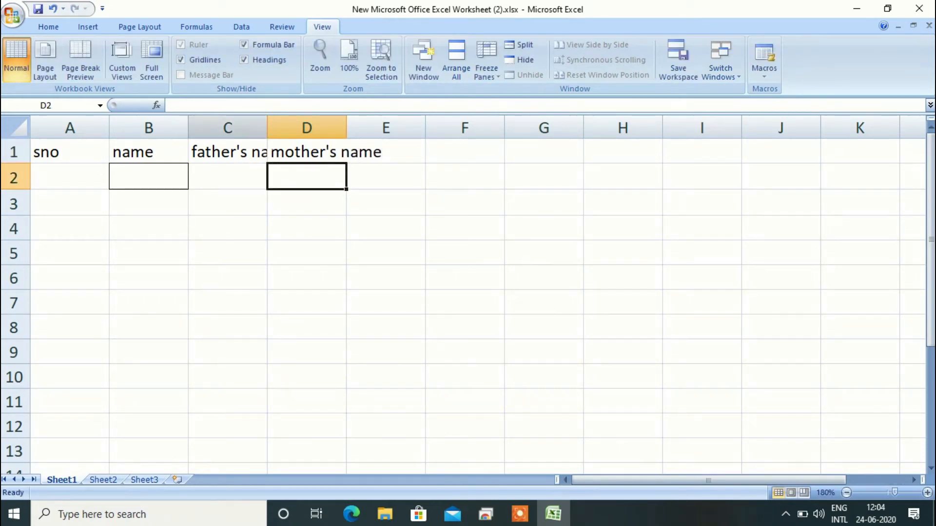
Wrap the text of the father's name and mother's name headers in cells C1 and D1
{"action": "left_click", "coordinate": [263, 153]}
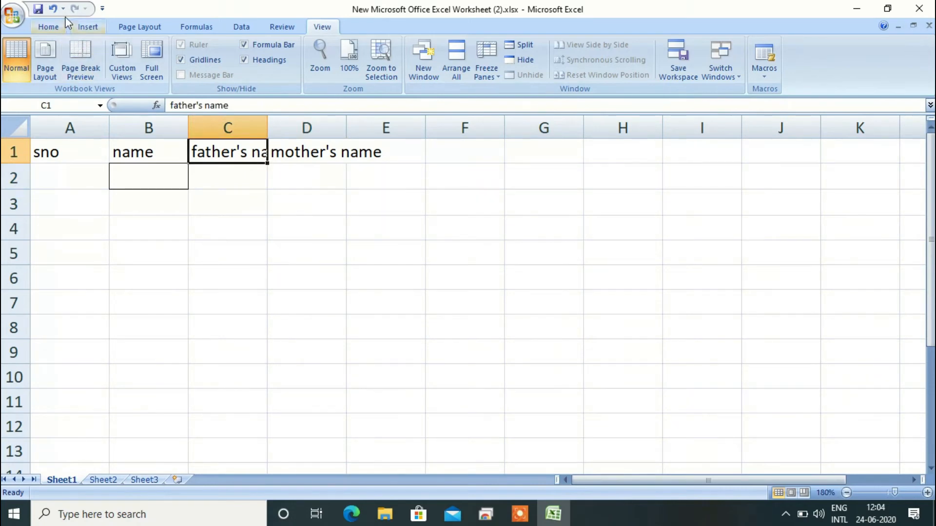
{"action": "left_click", "coordinate": [55, 25]}
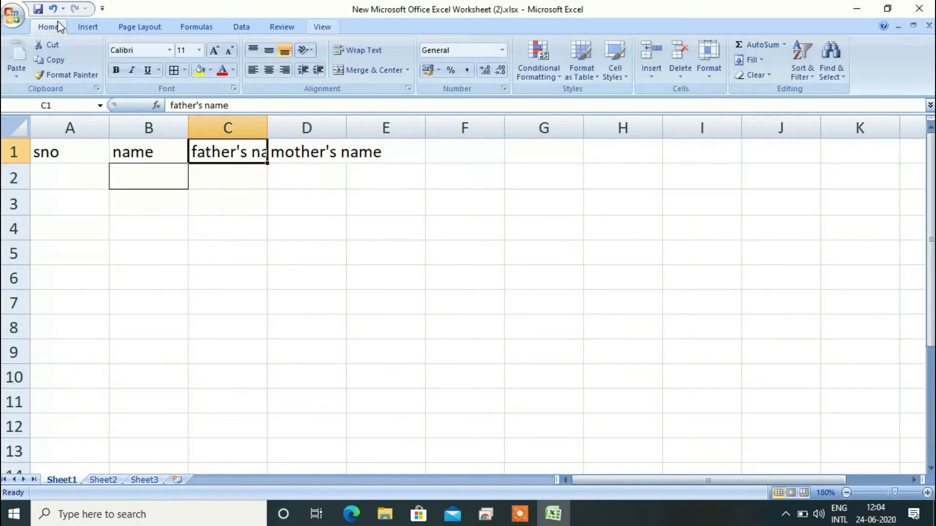
{"action": "left_click", "coordinate": [376, 52]}
{"action": "left_click", "coordinate": [307, 227]}
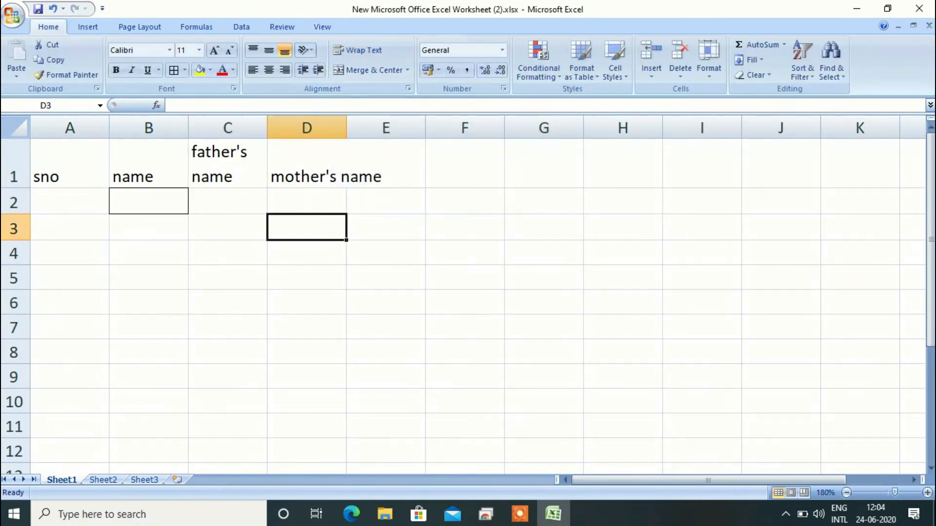
{"action": "left_click", "coordinate": [307, 166]}
{"action": "left_click", "coordinate": [363, 49]}
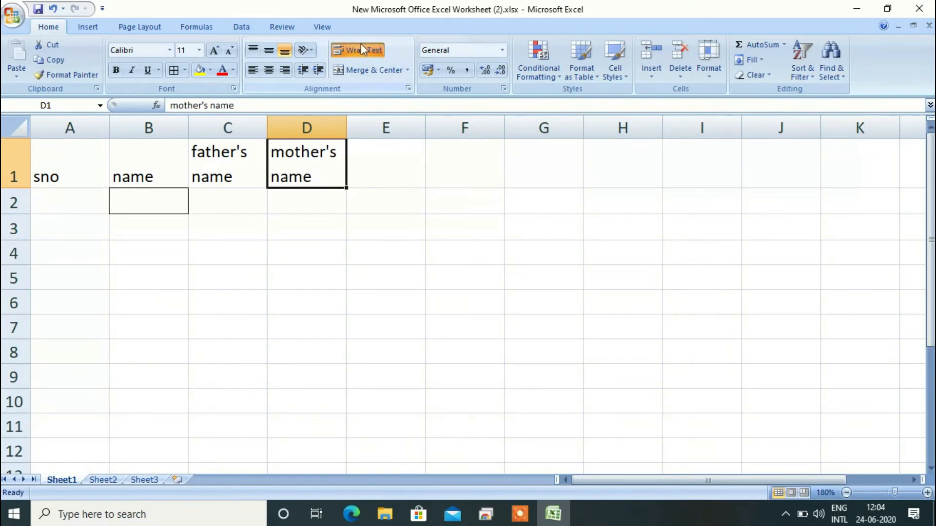
{"action": "left_click", "coordinate": [306, 227]}
Apply All Borders to the header cells A1:D1
{"action": "left_click_drag", "start_coordinate": [48, 166], "coordinate": [307, 161]}
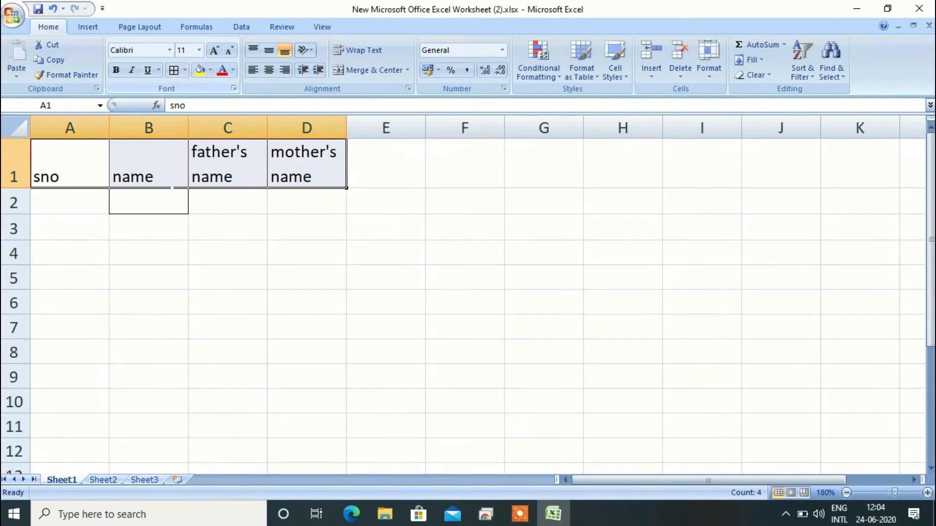
{"action": "left_click", "coordinate": [175, 231]}
{"action": "left_click", "coordinate": [70, 201]}
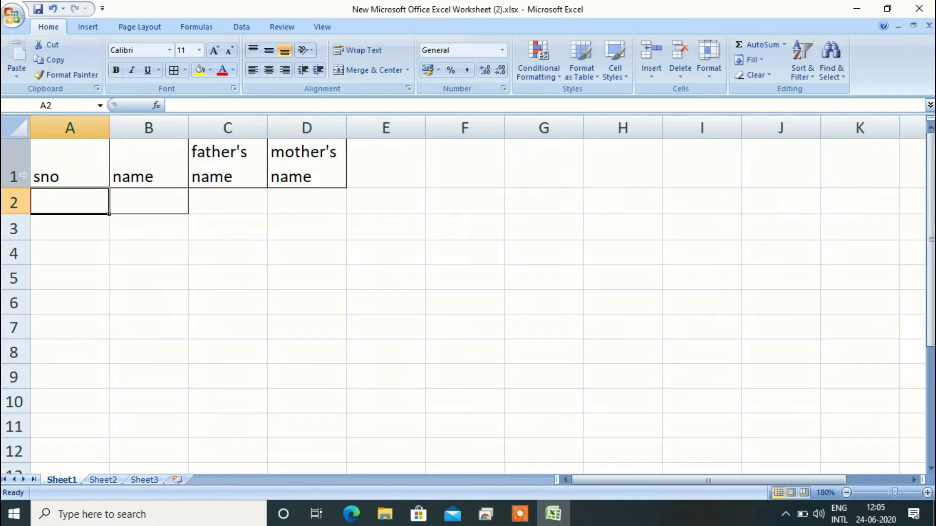
Freeze the top row so the column headers in row 1 stay in view
{"action": "left_click", "coordinate": [69, 163]}
{"action": "left_click_drag", "start_coordinate": [109, 188], "coordinate": [267, 188]}
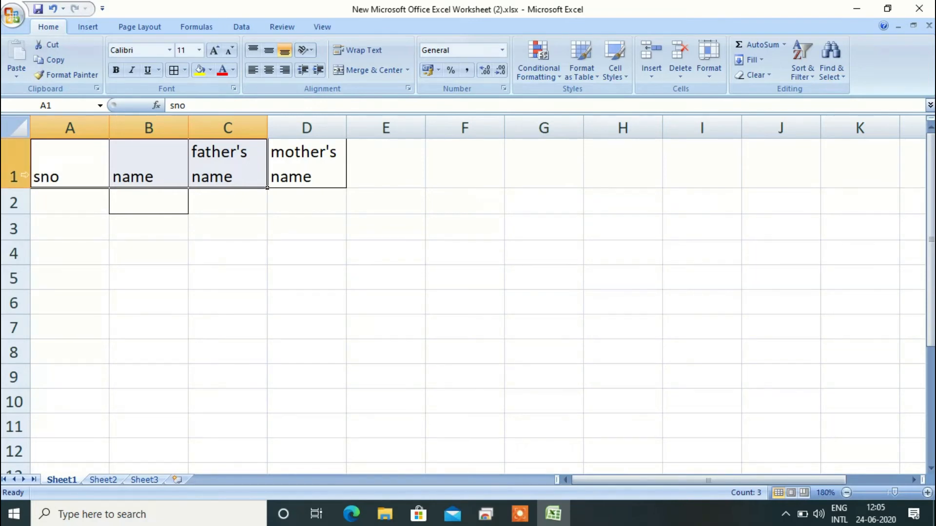
{"action": "left_click", "coordinate": [29, 180]}
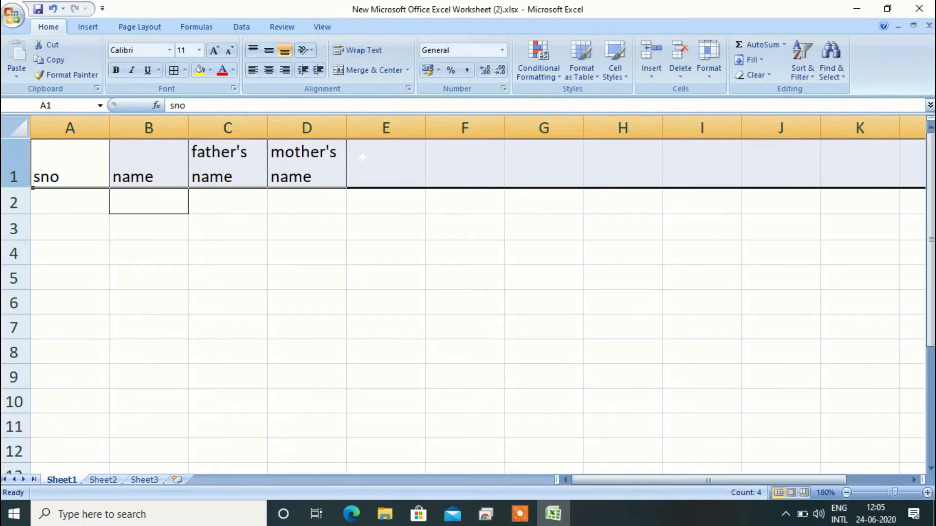
{"action": "left_click", "coordinate": [25, 173]}
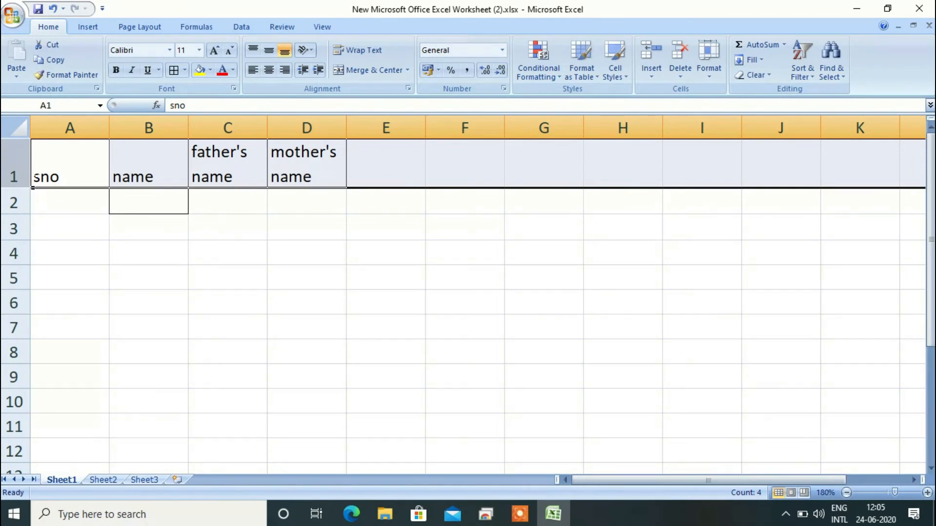
{"action": "left_click", "coordinate": [319, 29]}
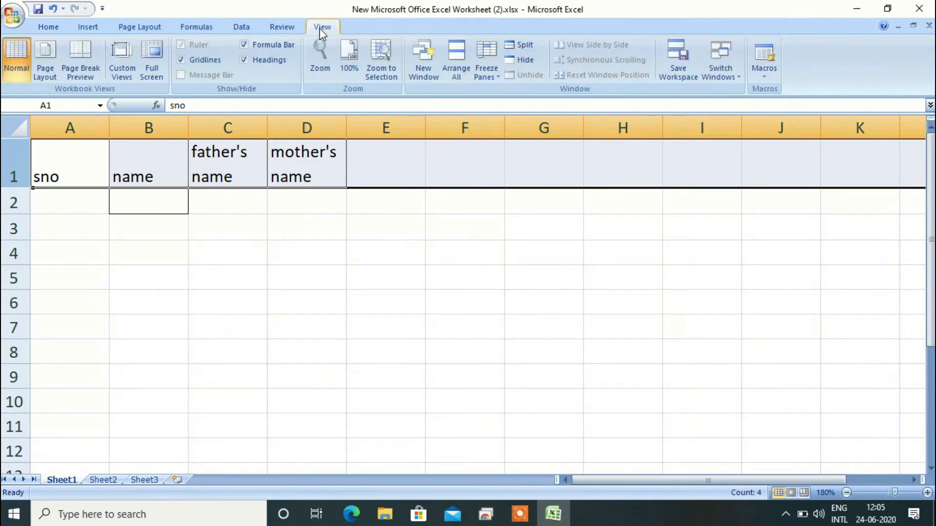
{"action": "left_click", "coordinate": [486, 73]}
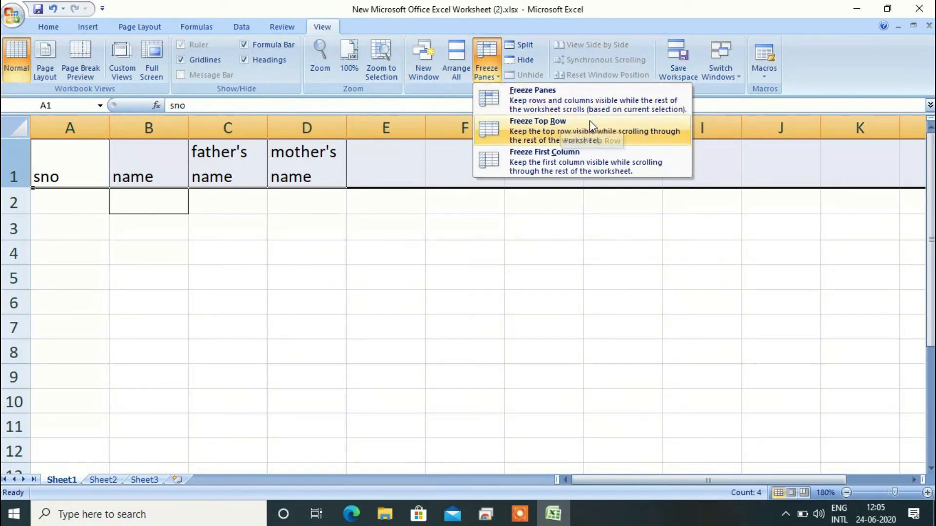
{"action": "left_click", "coordinate": [558, 132]}
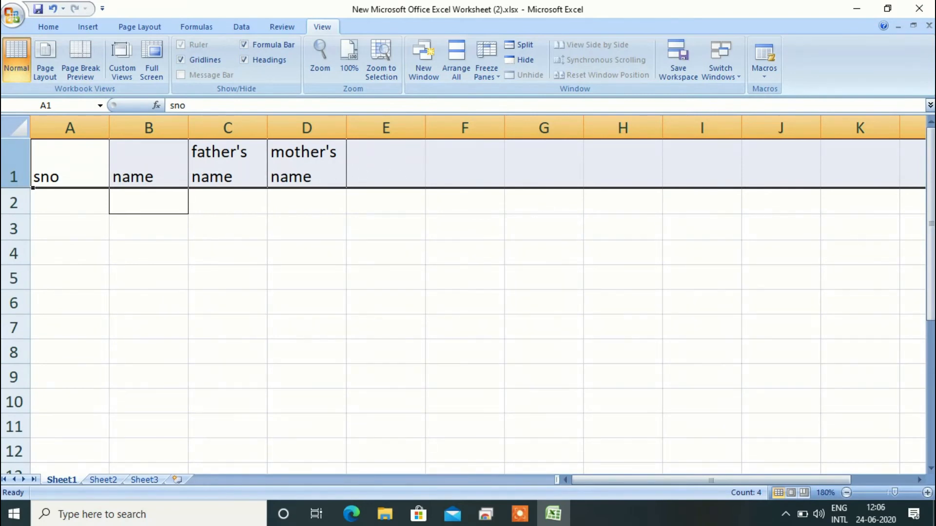
Examine the frozen header row while moving down column A to row 73 and back up to cell A1
{"action": "key", "text": "Down"}
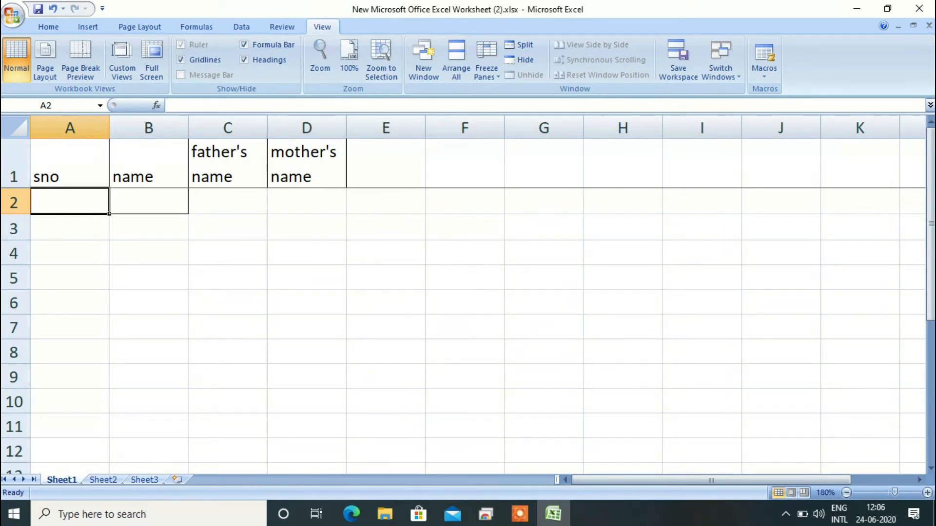
{"action": "key", "text": "Down"}
{"action": "key", "text": "Down"}
{"action": "key", "text": "Down"}
{"action": "key", "text": "Down"}
{"action": "key", "text": "Down"}
{"action": "key", "text": "Down"}
{"action": "key", "text": "Down"}
{"action": "key", "text": "Down"}
{"action": "key", "text": "Down"}
{"action": "key", "text": "Down"}
{"action": "key", "text": "Down"}
{"action": "key", "text": "Down"}
{"action": "key", "text": "Down"}
{"action": "key", "text": "Down"}
{"action": "key", "text": "Down"}
{"action": "key", "text": "Down"}
{"action": "key", "text": "Down"}
{"action": "key", "text": "Down"}
{"action": "key", "text": "Down"}
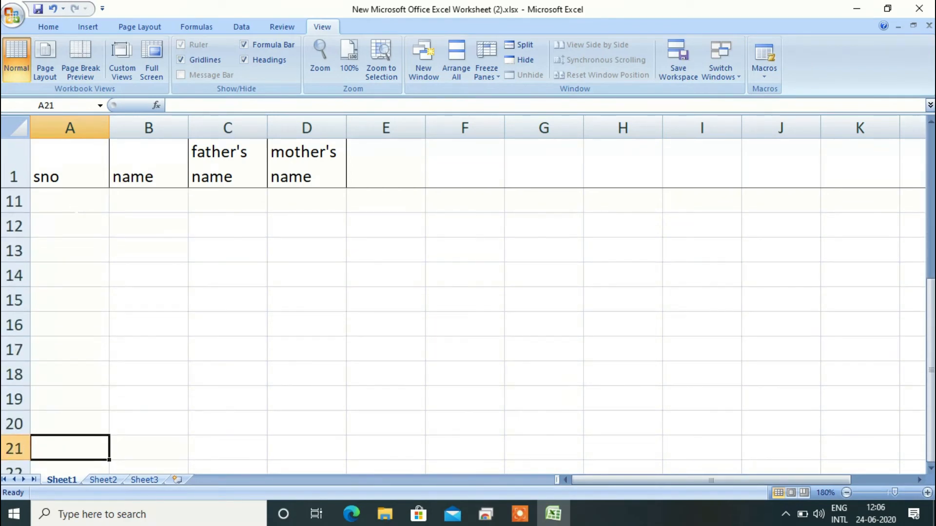
{"action": "key", "text": "Down"}
{"action": "key", "text": "Down"}
{"action": "key", "text": "Down"}
{"action": "key", "text": "Down"}
{"action": "key", "text": "Down"}
{"action": "key", "text": "Down"}
{"action": "key", "text": "Down"}
{"action": "key", "text": "Down"}
{"action": "key", "text": "Down"}
{"action": "key", "text": "Down"}
{"action": "key", "text": "Down"}
{"action": "key", "text": "Down"}
{"action": "key", "text": "Down"}
{"action": "key", "text": "Down"}
{"action": "key", "text": "Down"}
{"action": "key", "text": "Down"}
{"action": "key", "text": "Down"}
{"action": "key", "text": "Down"}
{"action": "key", "text": "Down"}
{"action": "key", "text": "Down"}
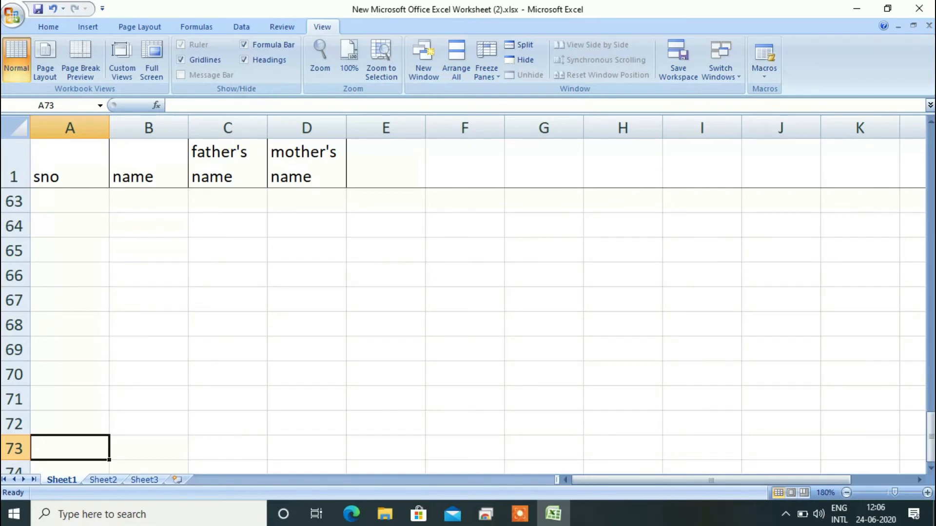
{"action": "left_click", "coordinate": [70, 201]}
{"action": "key", "text": "Up"}
{"action": "key", "text": "Up"}
{"action": "key", "text": "Up"}
{"action": "key", "text": "Up"}
{"action": "key", "text": "Up"}
{"action": "key", "text": "Up"}
{"action": "key", "text": "Up"}
{"action": "key", "text": "Up"}
{"action": "key", "text": "Up"}
{"action": "key", "text": "Up"}
{"action": "key", "text": "Up"}
{"action": "key", "text": "Up"}
{"action": "key", "text": "Up"}
{"action": "key", "text": "Up"}
{"action": "key", "text": "Up"}
{"action": "key", "text": "Up"}
{"action": "key", "text": "Up"}
{"action": "key", "text": "Up"}
{"action": "key", "text": "Up"}
{"action": "key", "text": "Up"}
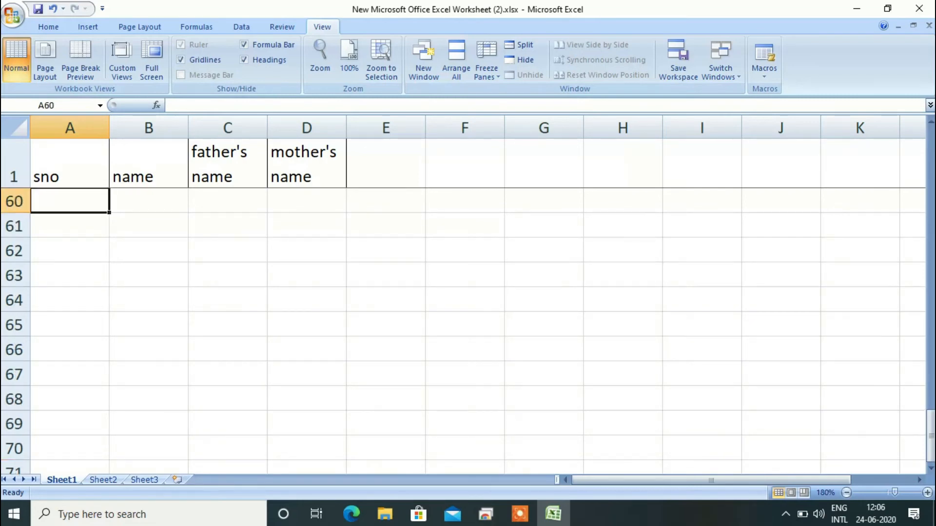
{"action": "key", "text": "Up"}
{"action": "key", "text": "Up"}
{"action": "key", "text": "Up"}
{"action": "key", "text": "Up"}
{"action": "key", "text": "Up"}
{"action": "key", "text": "Up"}
{"action": "key", "text": "Up"}
{"action": "key", "text": "Up"}
{"action": "key", "text": "Up"}
{"action": "key", "text": "Up"}
{"action": "key", "text": "Up"}
{"action": "key", "text": "Up"}
{"action": "key", "text": "Up"}
{"action": "key", "text": "Up"}
{"action": "key", "text": "Up"}
{"action": "key", "text": "Up"}
{"action": "key", "text": "Up"}
{"action": "key", "text": "Up"}
{"action": "key", "text": "Up"}
{"action": "key", "text": "Up"}
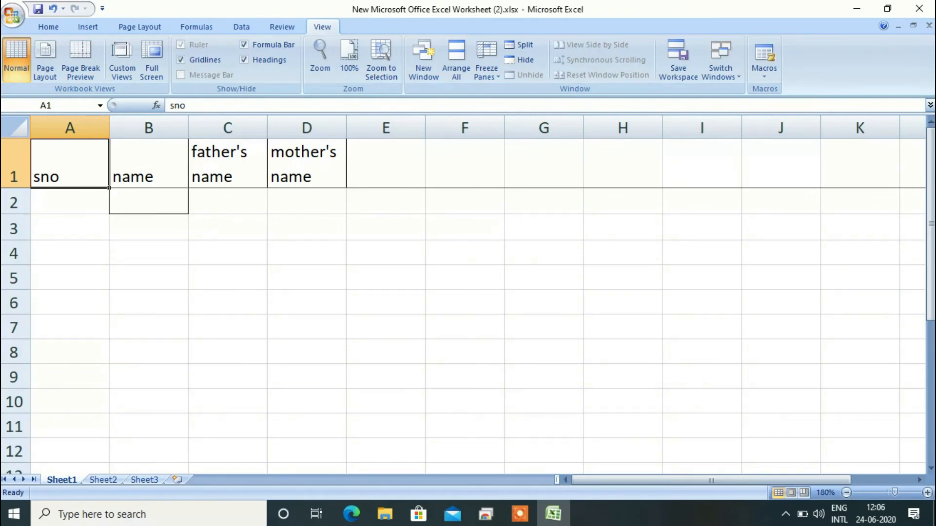
Enter the serial number 12 in cell A12
{"action": "left_click", "coordinate": [70, 457]}
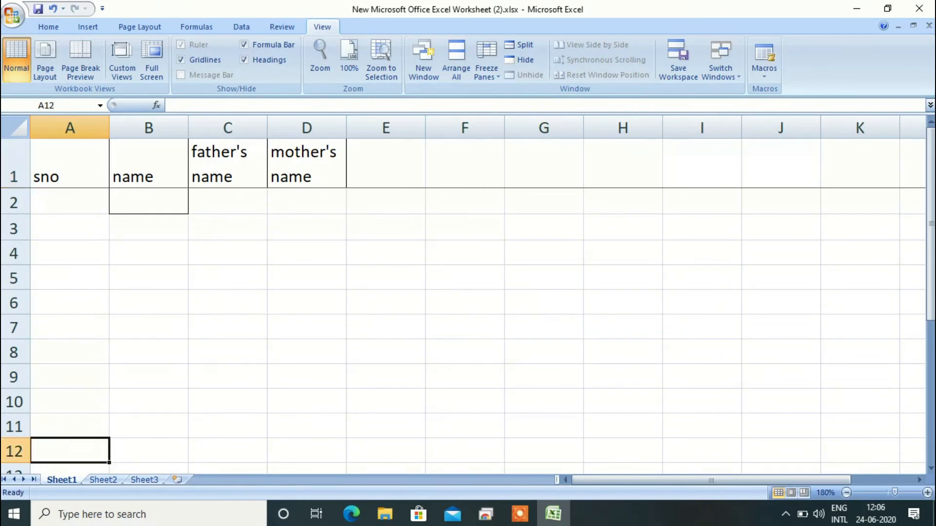
{"action": "type", "text": "bhu"}
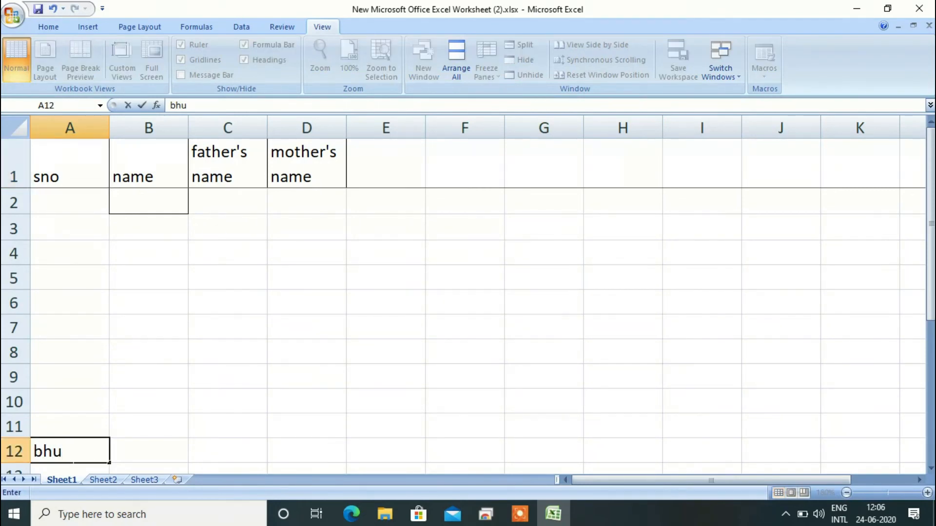
{"action": "key", "text": "BackSpace"}
{"action": "key", "text": "BackSpace"}
{"action": "key", "text": "BackSpace"}
{"action": "type", "text": "1"}
{"action": "key", "text": "BackSpace"}
{"action": "type", "text": "12"}
{"action": "key", "text": "Tab"}
Enter the person's name in cell B12 under the name header
{"action": "type", "text": "13"}
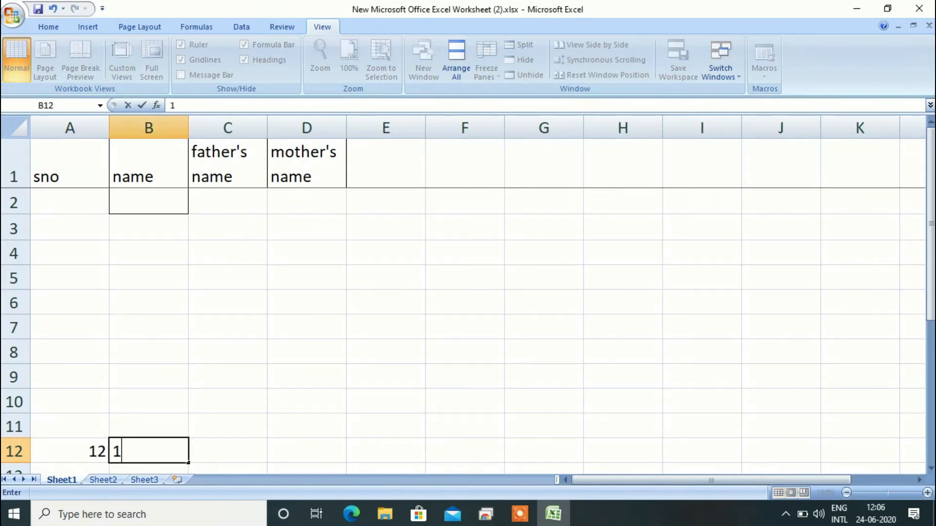
{"action": "key", "text": "BackSpace"}
{"action": "key", "text": "BackSpace"}
{"action": "type", "text": "bhupendra"}
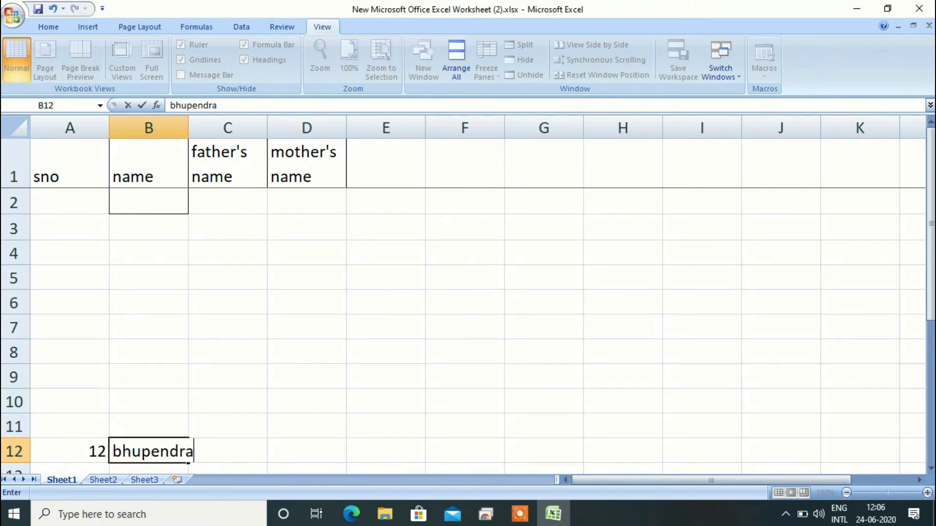
{"action": "key", "text": "Tab"}
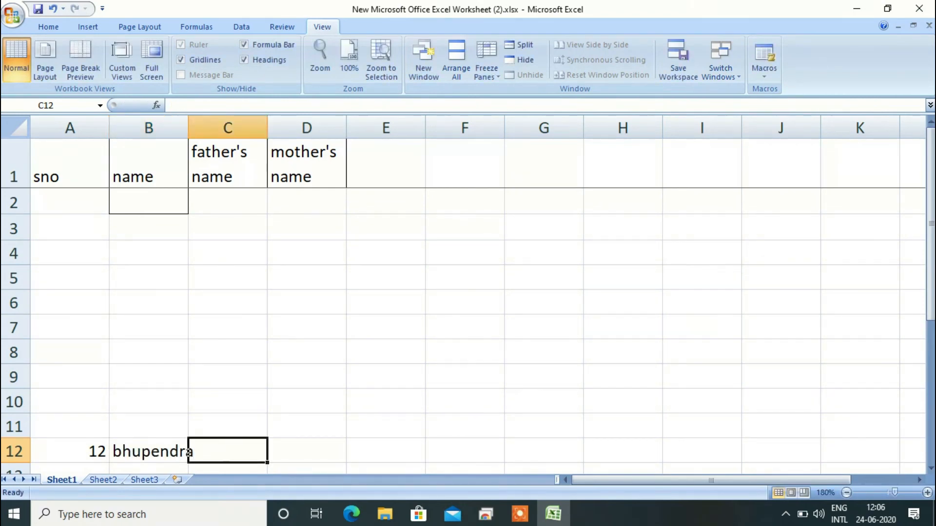
Enter the father's name in cell C12 and the mother's name in cell D12
{"action": "type", "text": "akash"}
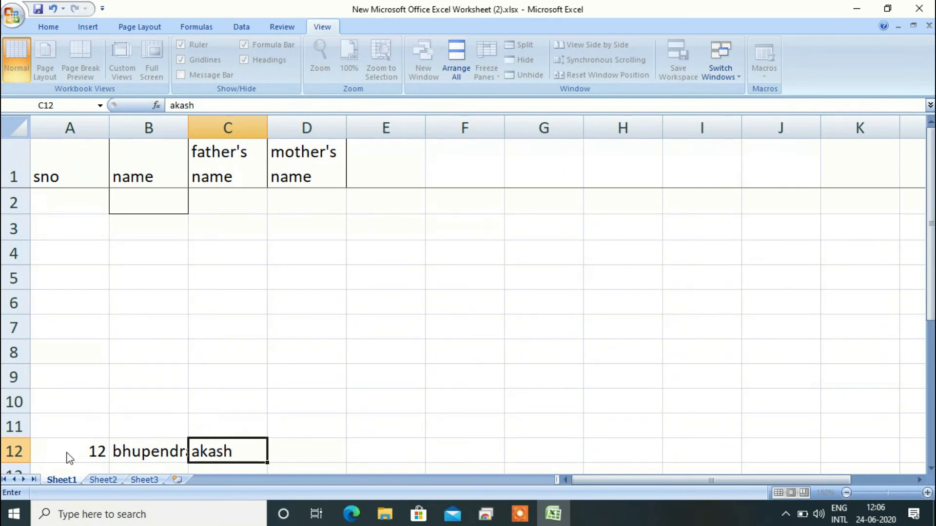
{"action": "key", "text": "Tab"}
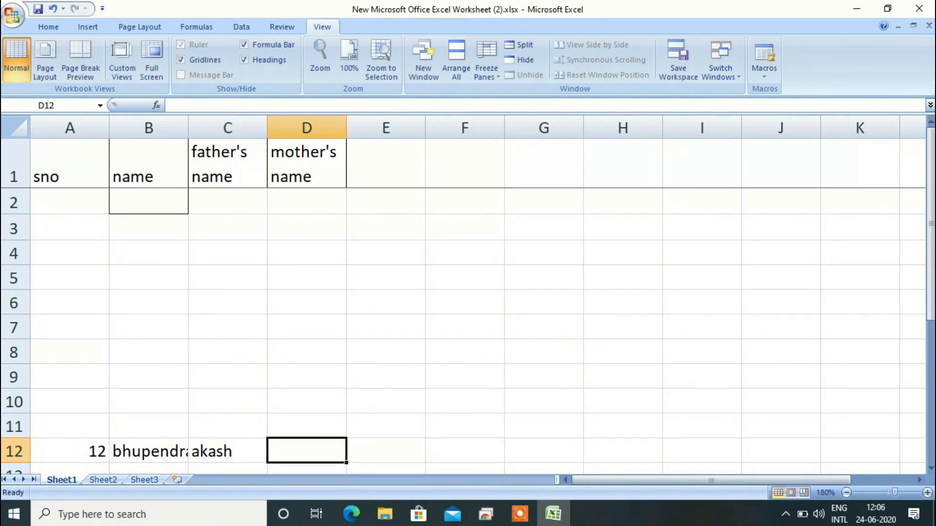
{"action": "type", "text": "lila"}
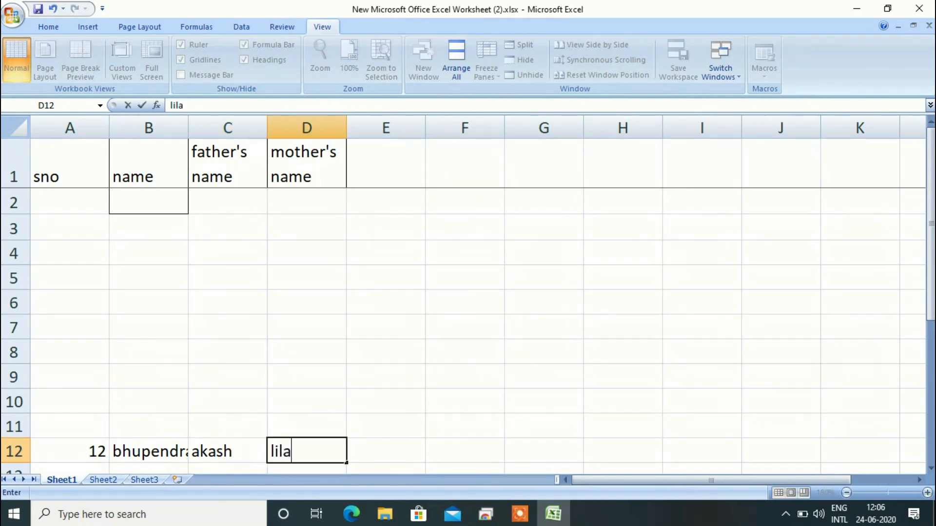
{"action": "type", "text": "wati"}
{"action": "key", "text": "Return"}
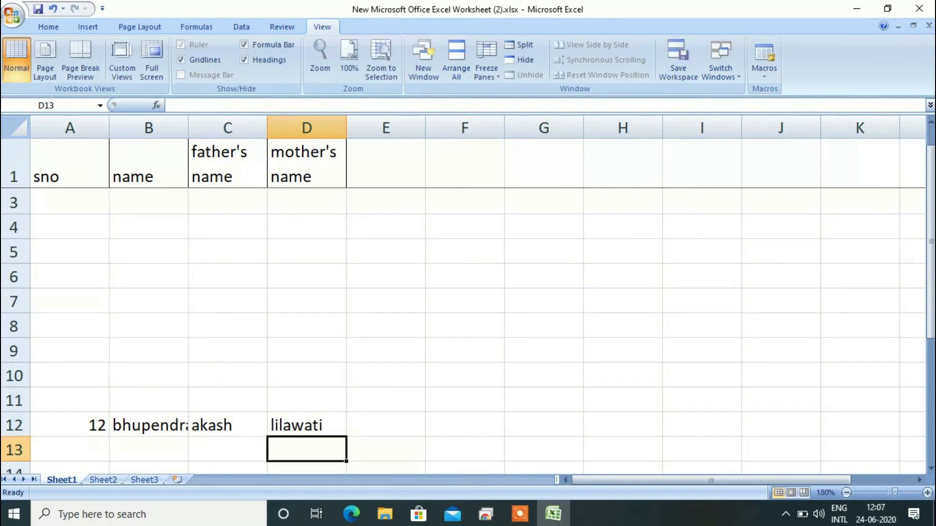
Examine the frozen headers against the row 12 record while moving down column D to row 23
{"action": "key", "text": "Down"}
{"action": "key", "text": "Down"}
{"action": "key", "text": "Down"}
{"action": "key", "text": "Down"}
{"action": "key", "text": "Down"}
{"action": "key", "text": "Down"}
{"action": "key", "text": "Down"}
{"action": "key", "text": "Down"}
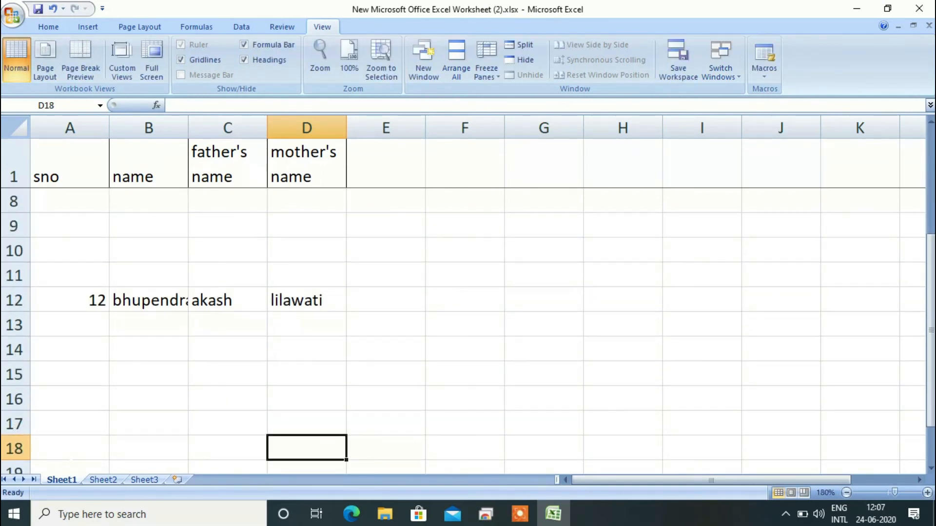
{"action": "key", "text": "Down"}
{"action": "key", "text": "Down"}
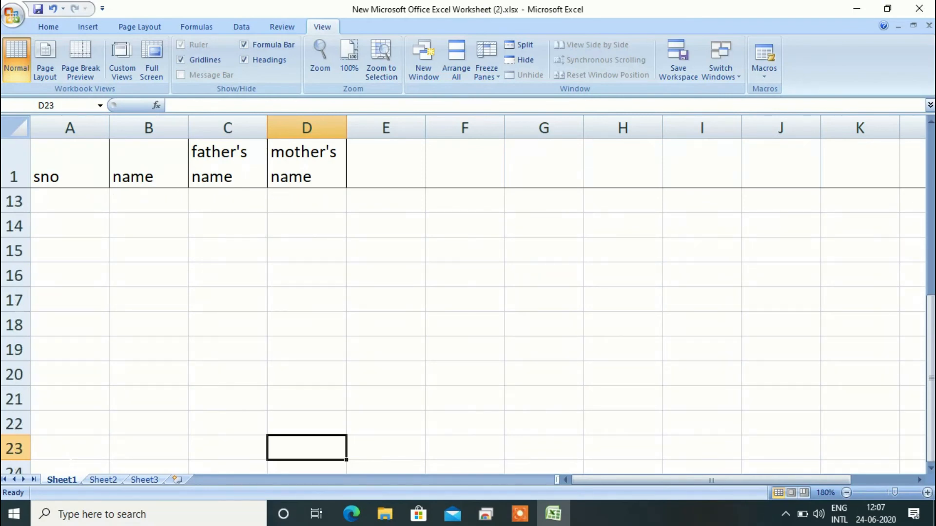
{"action": "key", "text": "Up"}
{"action": "key", "text": "Up"}
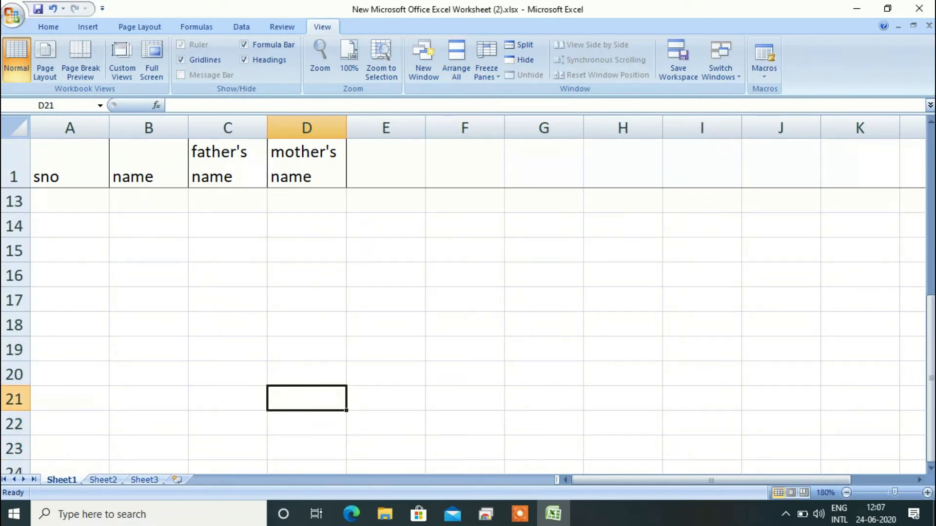
Check that the frozen header row stays in view while moving down column A from row 13 to row 115
{"action": "left_click", "coordinate": [70, 200]}
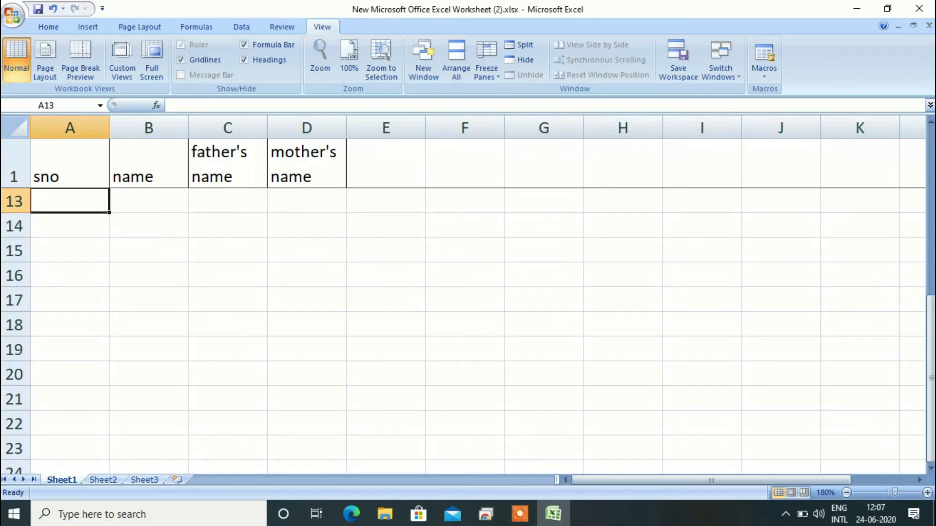
{"action": "left_click", "coordinate": [84, 227]}
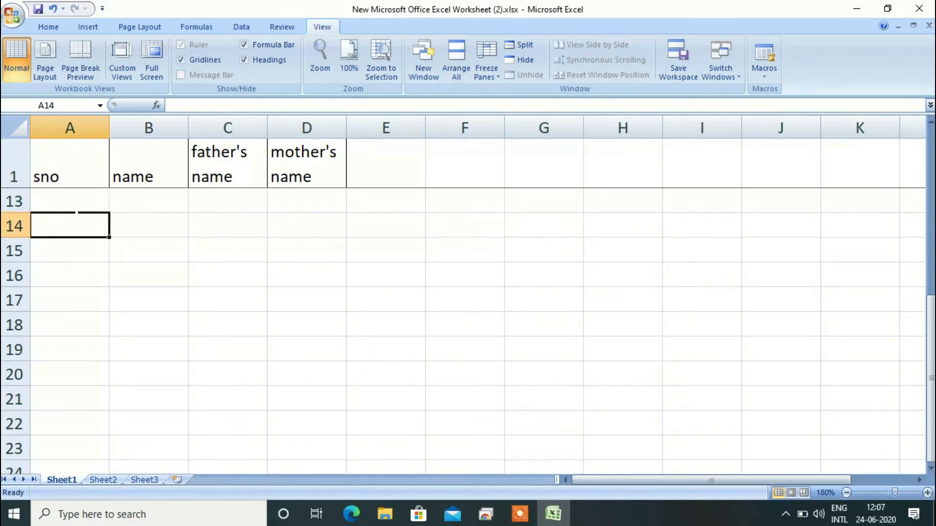
{"action": "left_click", "coordinate": [75, 211]}
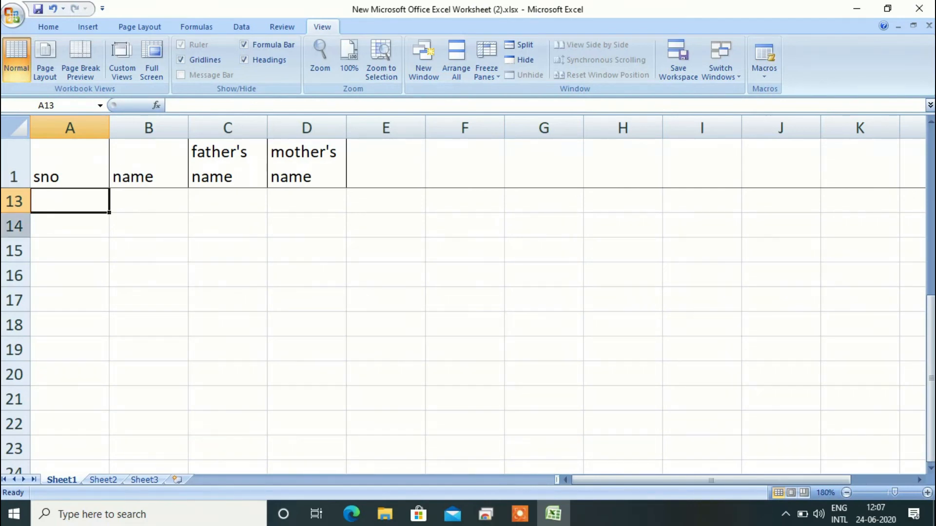
{"action": "key", "text": "Down"}
{"action": "key", "text": "Down"}
{"action": "key", "text": "Down"}
{"action": "key", "text": "Down"}
{"action": "key", "text": "Down"}
{"action": "key", "text": "Down"}
{"action": "key", "text": "Down"}
{"action": "key", "text": "Down"}
{"action": "key", "text": "Down"}
{"action": "key", "text": "Down"}
{"action": "key", "text": "Down"}
{"action": "key", "text": "Down"}
{"action": "key", "text": "Down"}
{"action": "key", "text": "Down"}
{"action": "key", "text": "Down"}
{"action": "key", "text": "Down"}
{"action": "key", "text": "Down"}
{"action": "key", "text": "Down"}
{"action": "key", "text": "Down"}
{"action": "key", "text": "Down"}
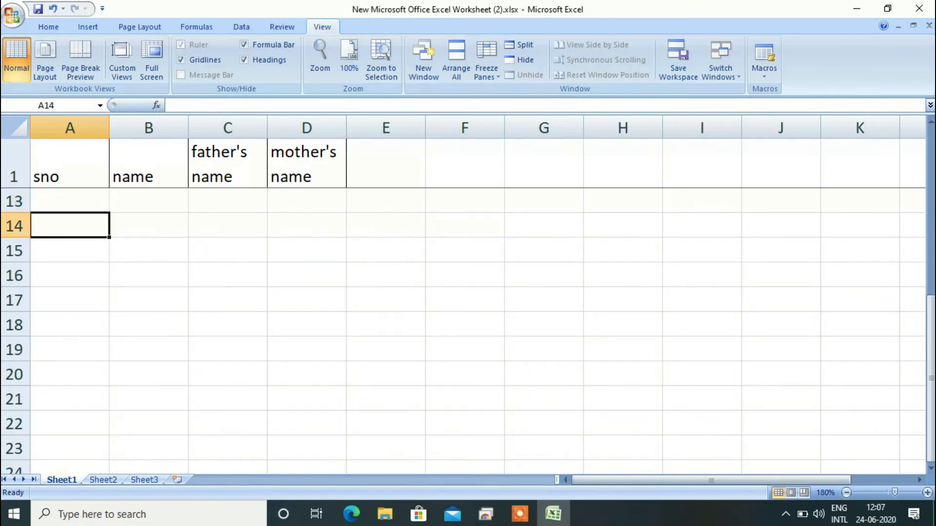
{"action": "key", "text": "Down"}
{"action": "key", "text": "Down"}
{"action": "key", "text": "Down"}
{"action": "key", "text": "Down"}
{"action": "key", "text": "Down"}
{"action": "key", "text": "Down"}
{"action": "key", "text": "Down"}
{"action": "key", "text": "Down"}
{"action": "key", "text": "Down"}
{"action": "key", "text": "Down"}
{"action": "key", "text": "Down"}
{"action": "key", "text": "Down"}
{"action": "key", "text": "Down"}
{"action": "key", "text": "Down"}
{"action": "key", "text": "Down"}
{"action": "key", "text": "Down"}
{"action": "key", "text": "Down"}
{"action": "key", "text": "Down"}
{"action": "key", "text": "Down"}
{"action": "key", "text": "Down"}
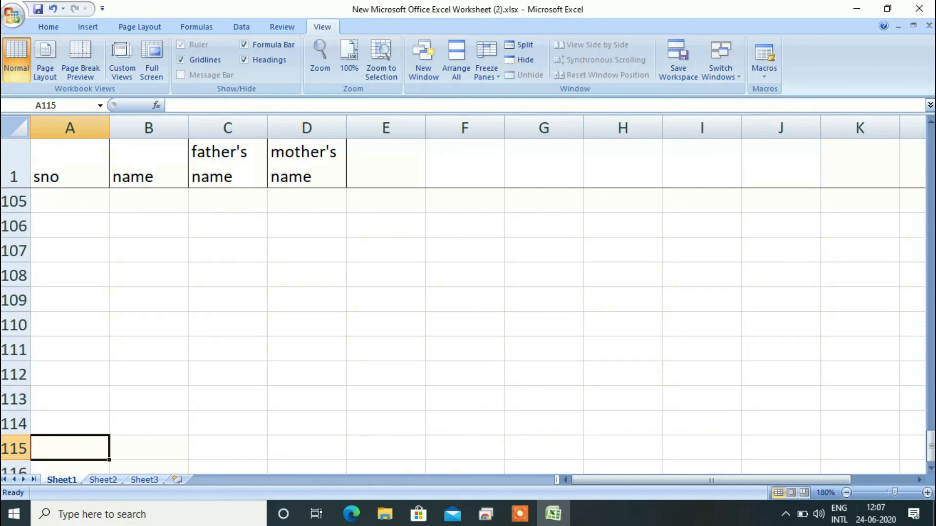
Select header row 1 and unfreeze the panes so the whole worksheet scrolls
{"action": "left_click", "coordinate": [497, 71]}
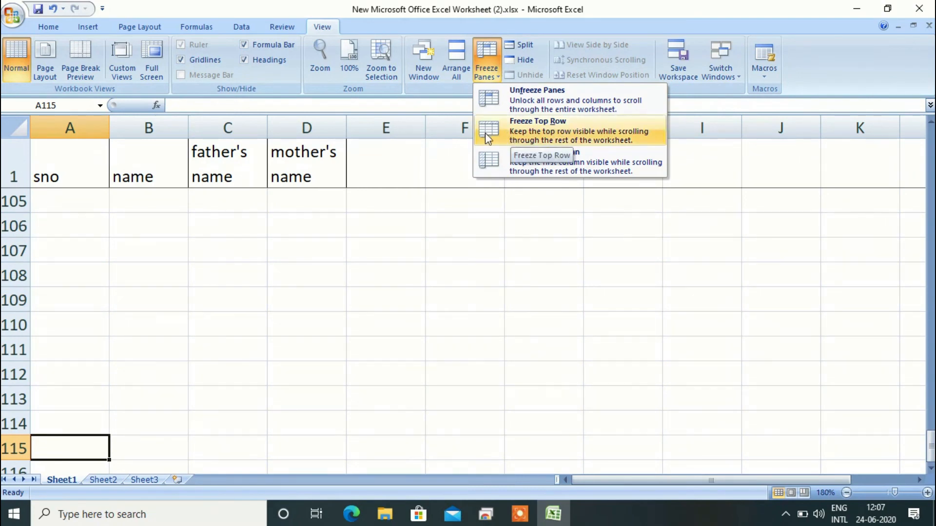
{"action": "left_click", "coordinate": [16, 154]}
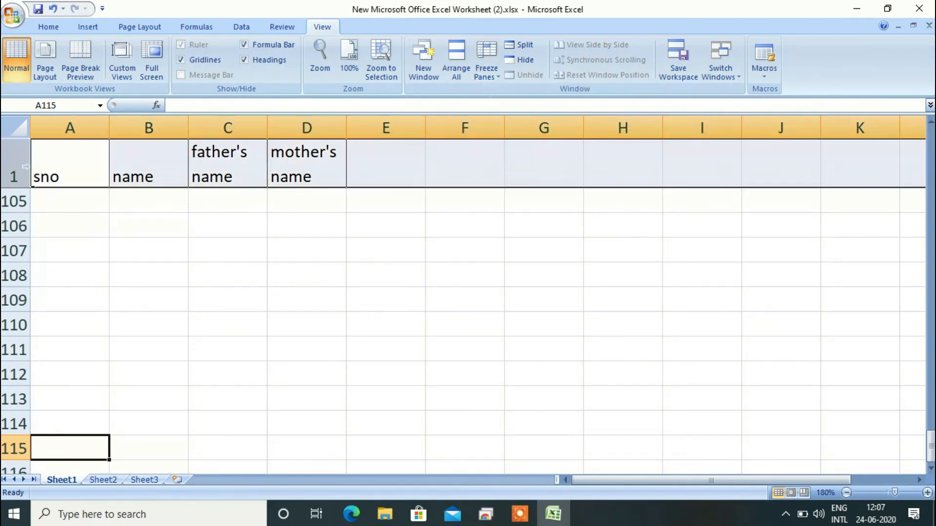
{"action": "left_click", "coordinate": [15, 154]}
{"action": "left_click", "coordinate": [485, 81]}
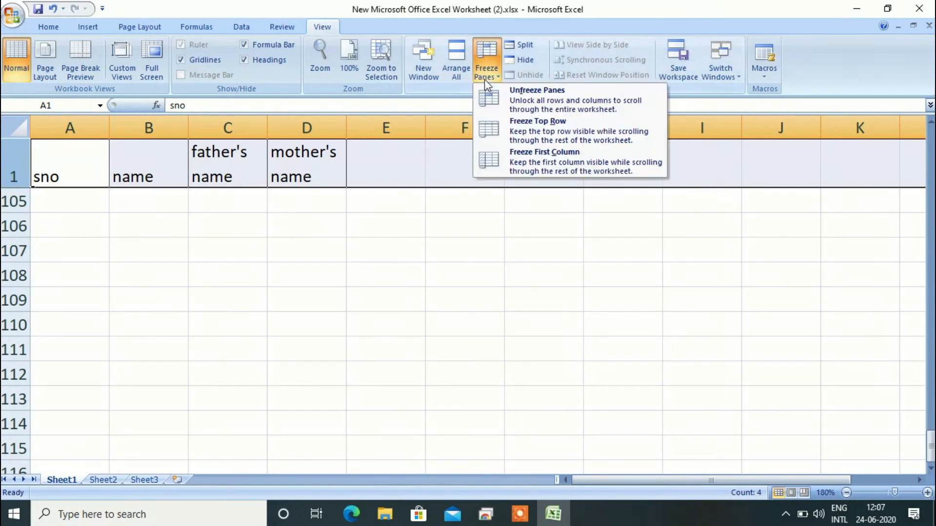
{"action": "left_click", "coordinate": [532, 98]}
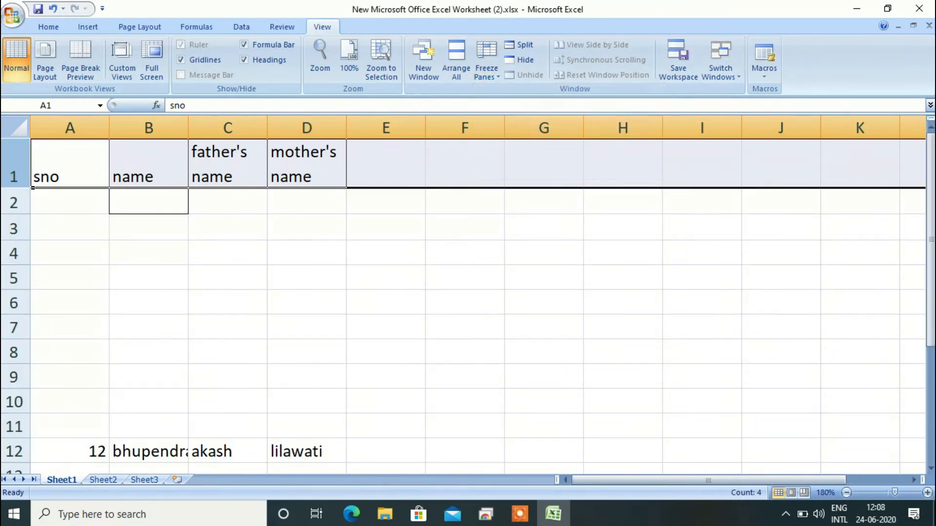
Examine how the unfrozen header row scrolls while moving down column A from cell A1 to row 52
{"action": "left_click", "coordinate": [70, 227]}
{"action": "left_click", "coordinate": [83, 171]}
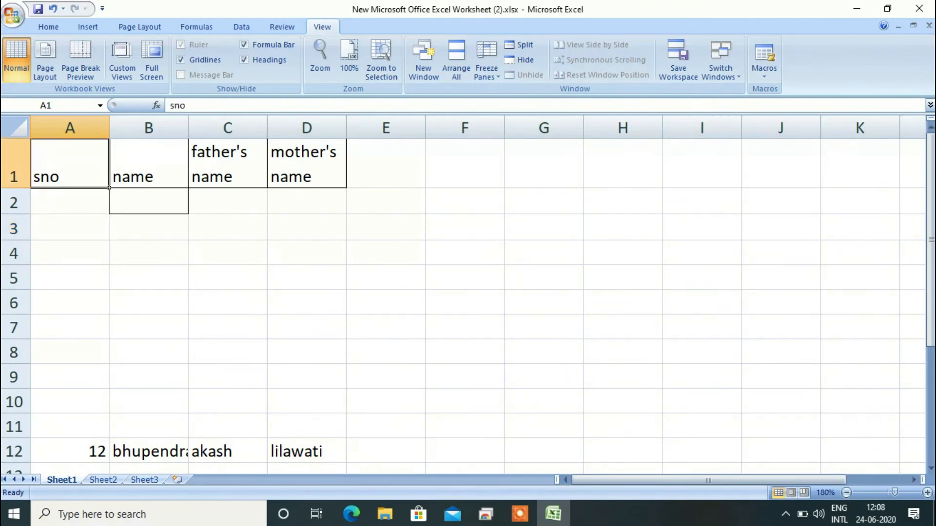
{"action": "key", "text": "Down"}
{"action": "key", "text": "Down"}
{"action": "key", "text": "Down"}
{"action": "key", "text": "Down"}
{"action": "key", "text": "Down"}
{"action": "key", "text": "Down"}
{"action": "key", "text": "Down"}
{"action": "key", "text": "Down"}
{"action": "key", "text": "Down"}
{"action": "key", "text": "Down"}
{"action": "key", "text": "Down"}
{"action": "key", "text": "Down"}
{"action": "key", "text": "Down"}
{"action": "key", "text": "Down"}
{"action": "key", "text": "Down"}
{"action": "key", "text": "Down"}
{"action": "key", "text": "Down"}
{"action": "key", "text": "Down"}
{"action": "key", "text": "Down"}
{"action": "key", "text": "Down"}
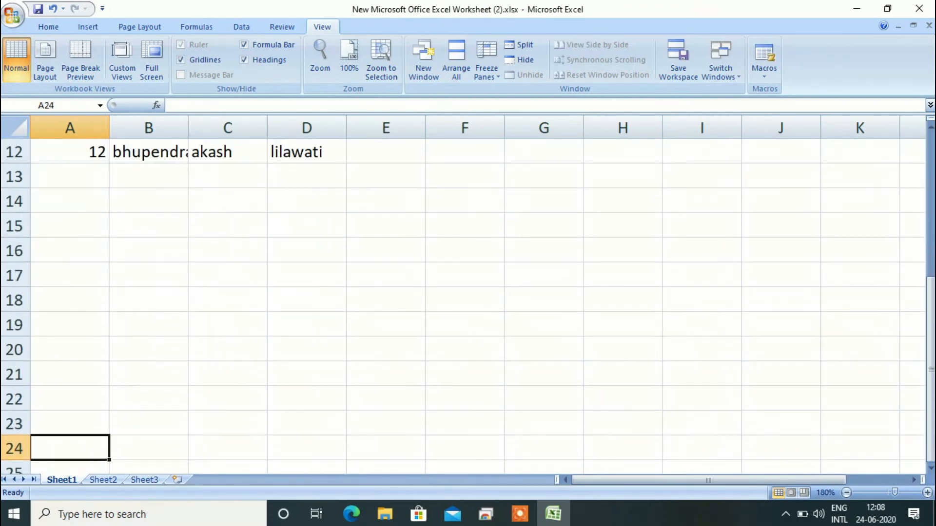
{"action": "key", "text": "Down"}
{"action": "key", "text": "Down"}
{"action": "key", "text": "Down"}
{"action": "key", "text": "Down"}
{"action": "key", "text": "Down"}
{"action": "key", "text": "Down"}
{"action": "key", "text": "Down"}
{"action": "key", "text": "Down"}
{"action": "key", "text": "Down"}
{"action": "key", "text": "Down"}
{"action": "key", "text": "Down"}
{"action": "key", "text": "Down"}
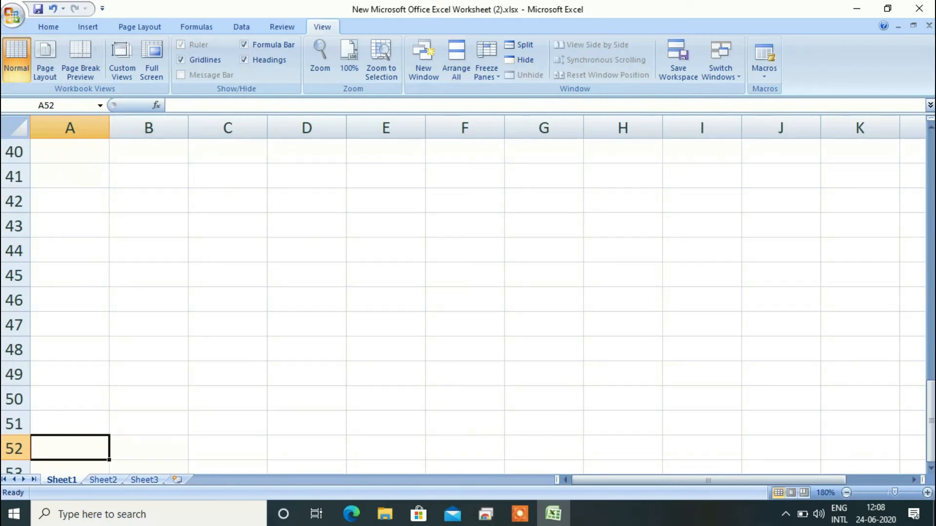
Enter the text "pr" in cell B52 and move along the row to cell E52
{"action": "key", "text": "Right"}
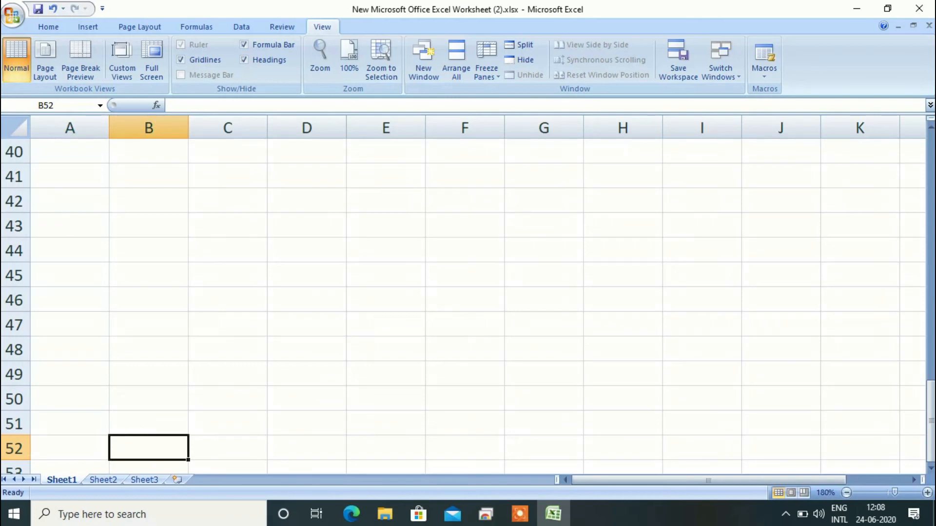
{"action": "type", "text": "n"}
{"action": "key", "text": "BackSpace"}
{"action": "key", "text": "BackSpace"}
{"action": "key", "text": "BackSpace"}
{"action": "key", "text": "BackSpace"}
{"action": "type", "text": "n"}
{"action": "key", "text": "BackSpace"}
{"action": "type", "text": "pr"}
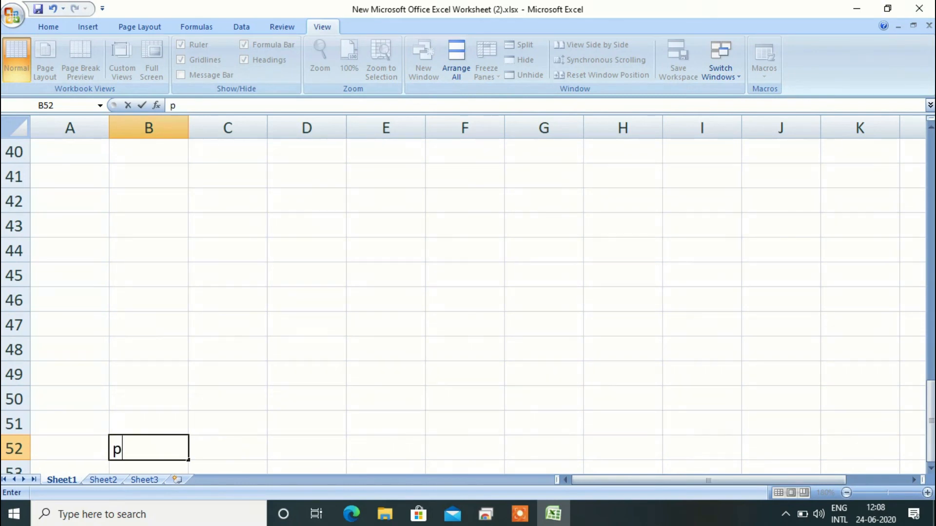
{"action": "key", "text": "Tab"}
{"action": "key", "text": "Tab"}
{"action": "key", "text": "Tab"}
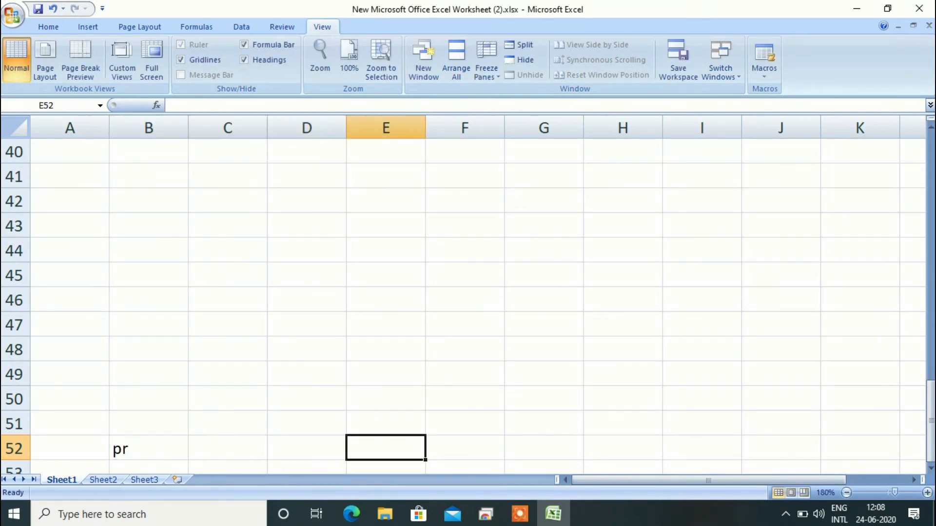